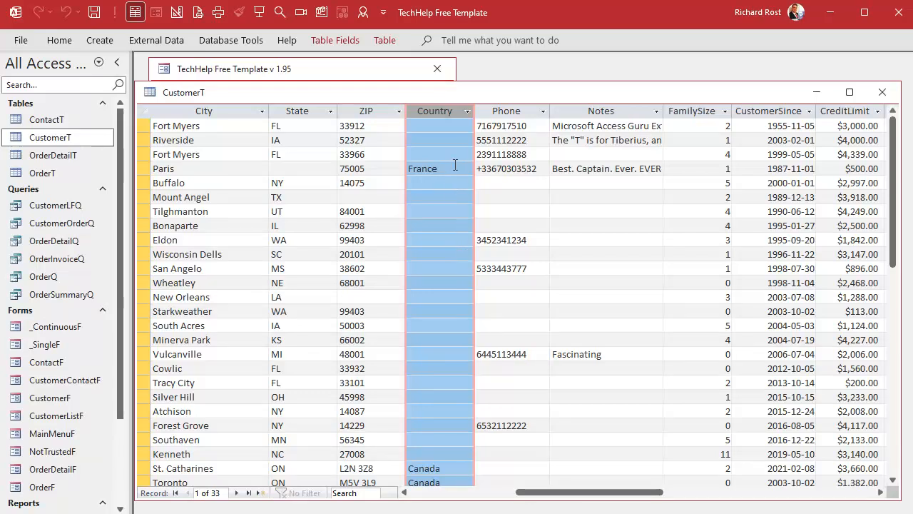
- Switch the CustomerT table to design view and add a Number field named CountryID after IsActive
right_click(482, 90)
left_click(533, 161)
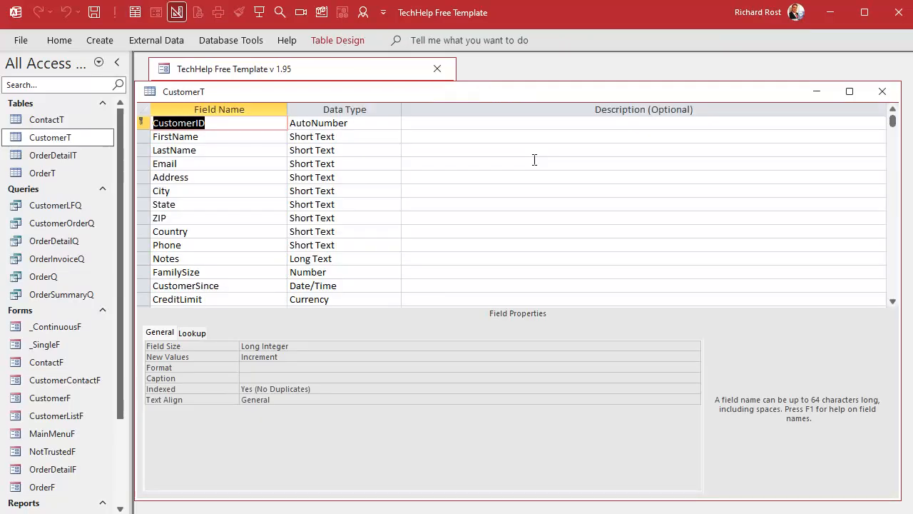
scroll(260, 227, "down", 3)
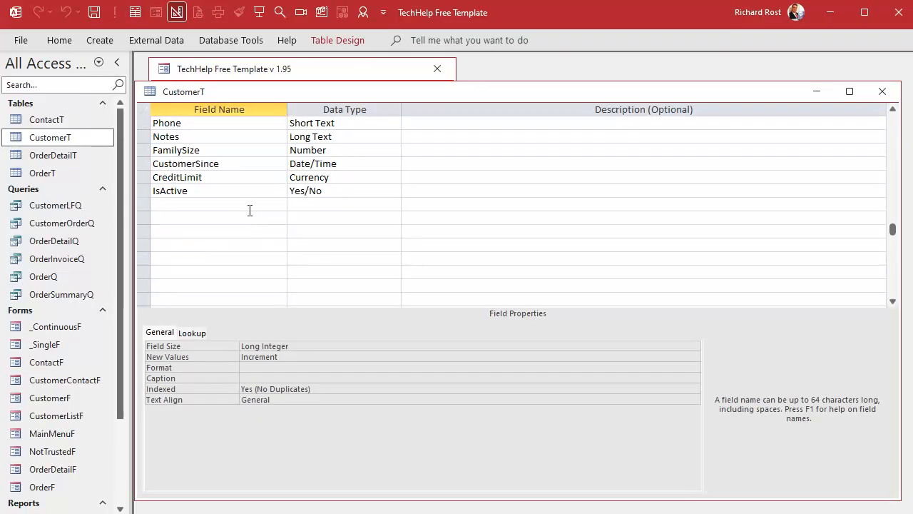
left_click(241, 203)
type("CountryID")
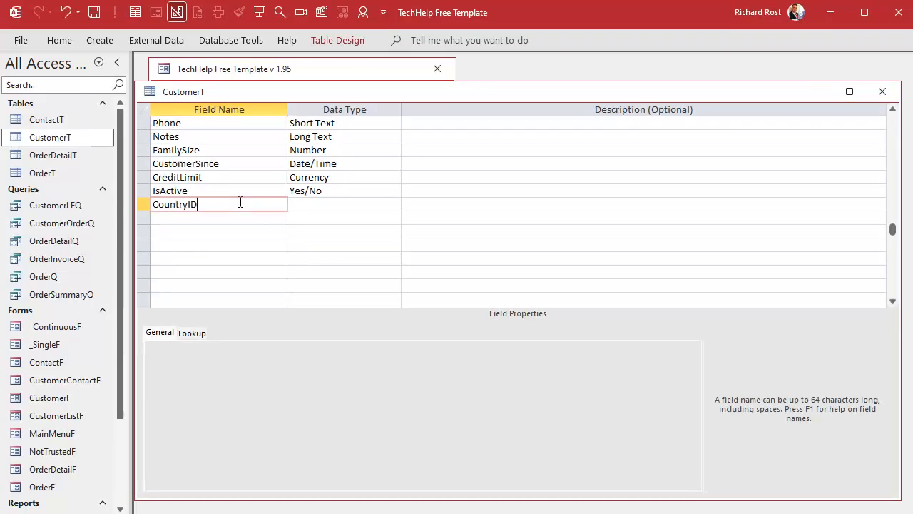
key("Tab")
type("Number")
key("Tab")
key("Tab")
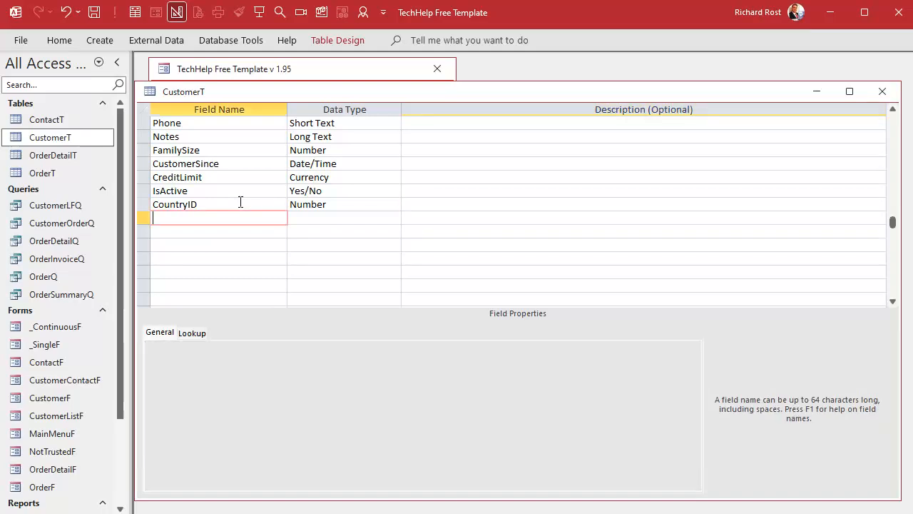
- Move the CountryID field between ZIP and Country, and close the CustomerT table
left_click(146, 205)
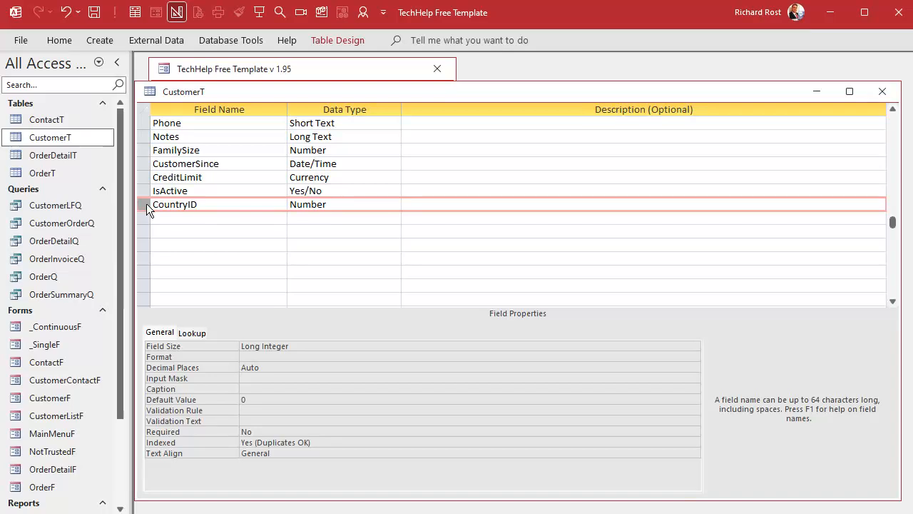
left_click_drag(146, 203, 143, 233)
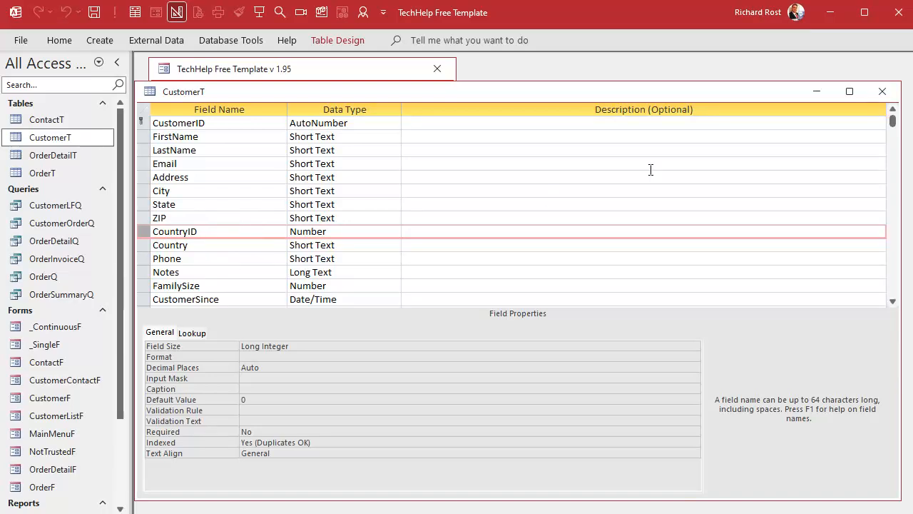
left_click(882, 91)
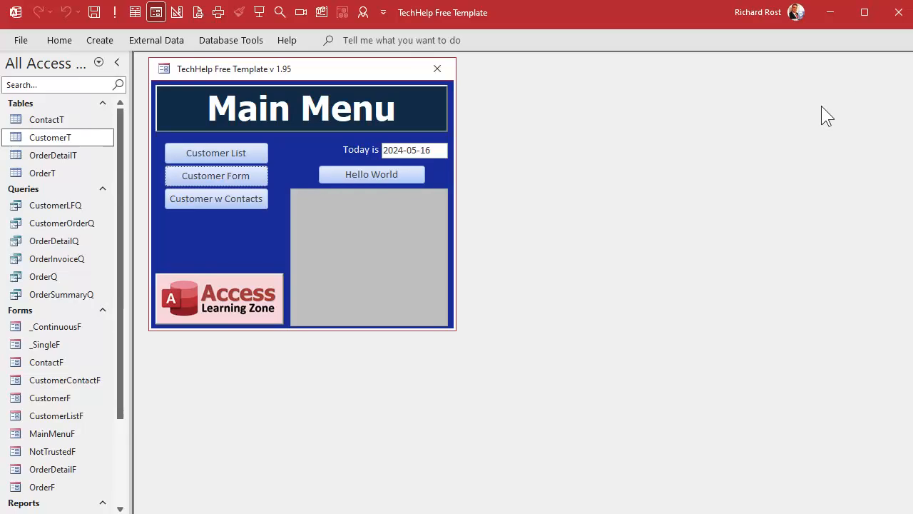
- Create a new table in design view with CountryID as an AutoNumber field
left_click(87, 38)
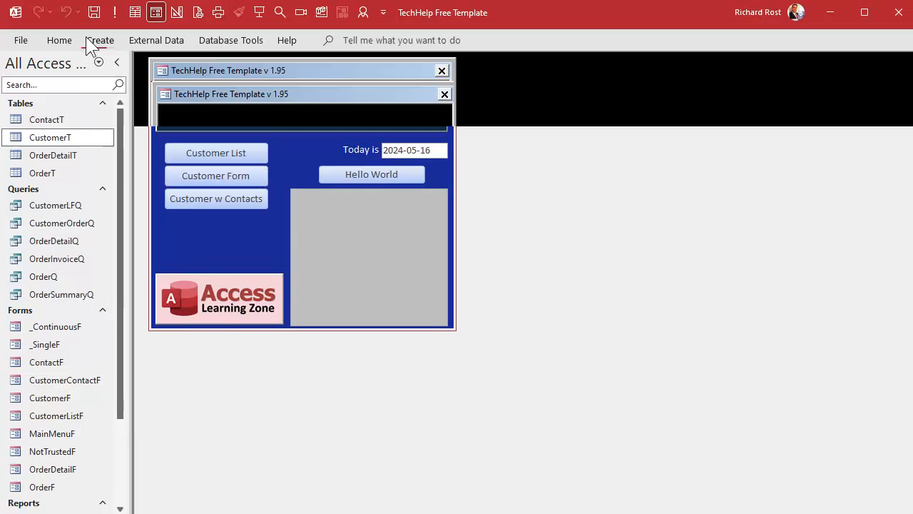
left_click(113, 75)
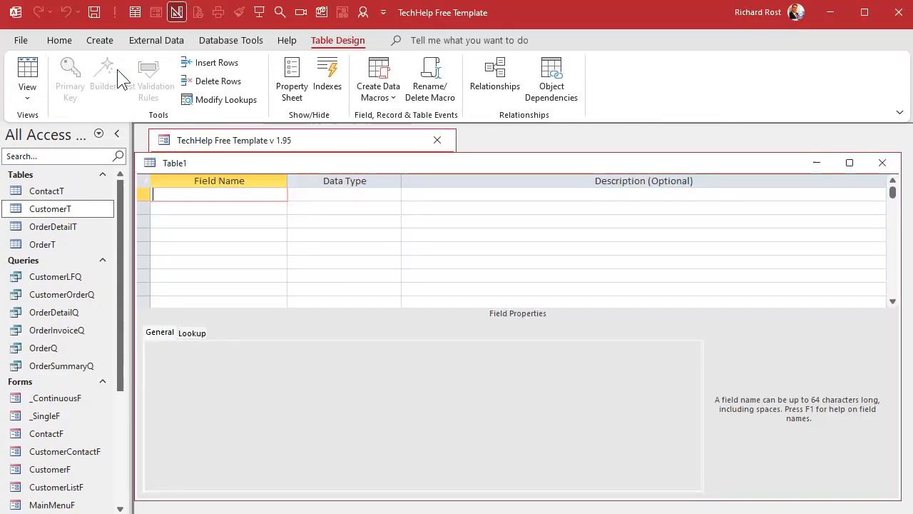
type("CountryIDD")
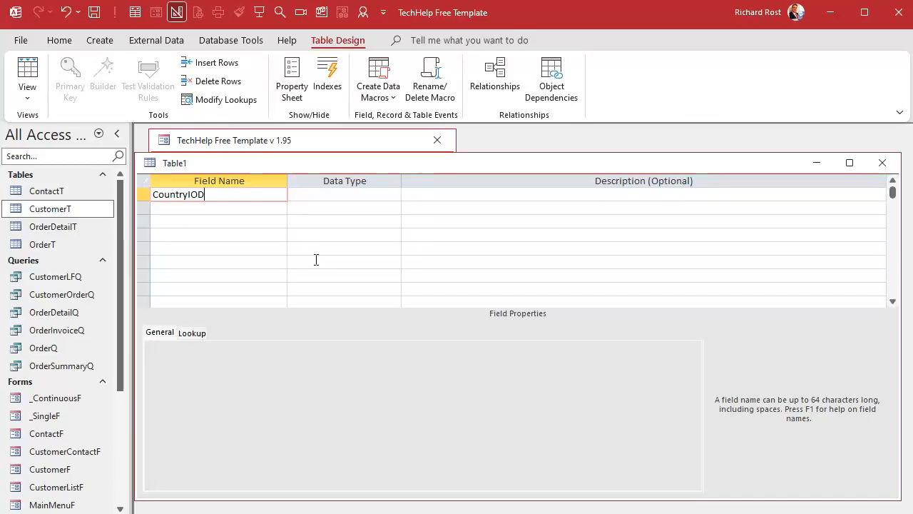
key("BackSpace")
key("BackSpace")
key("BackSpace")
type("ID")
key("Tab")
type("a")
key("Tab")
key("Tab")
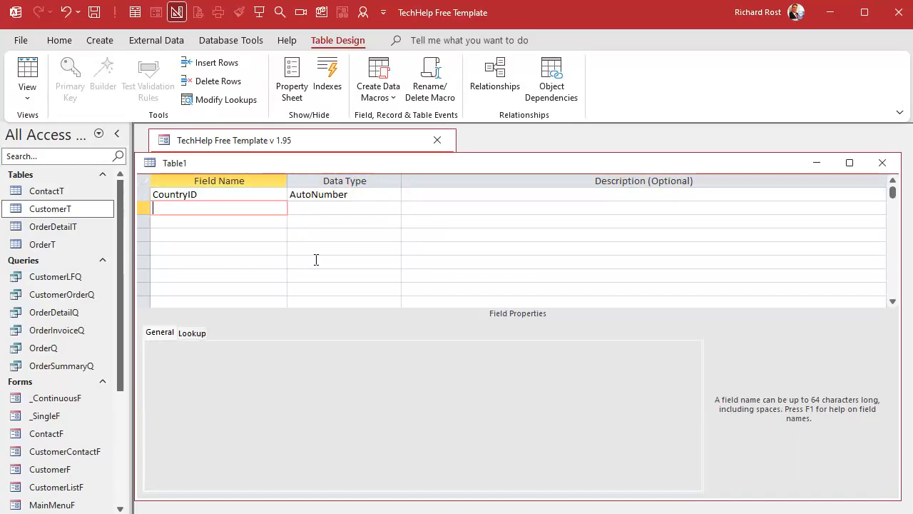
- Add a Short Text field named CountryName below CountryID in the new table
type("CountryName")
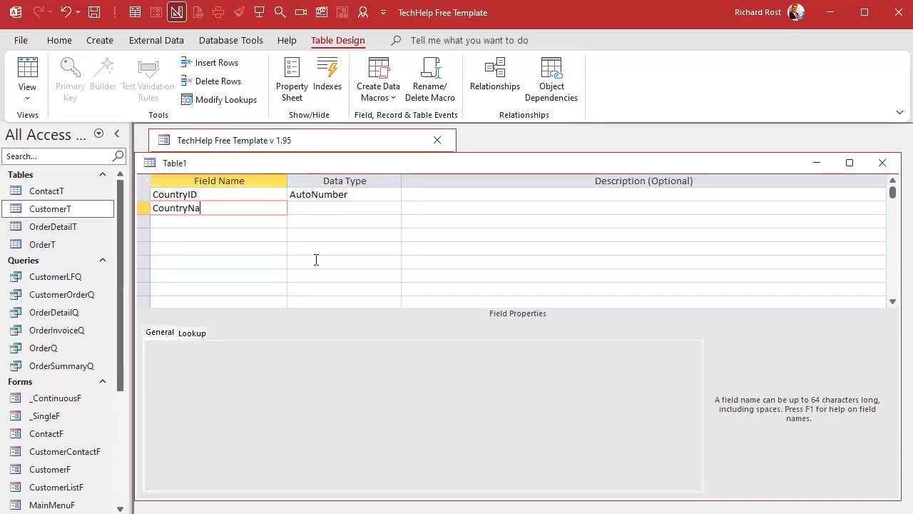
key("Tab")
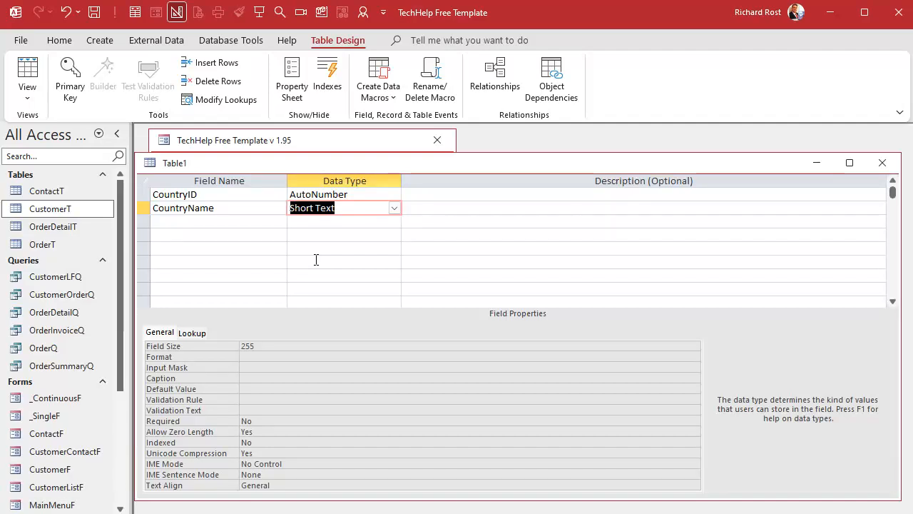
key("Tab")
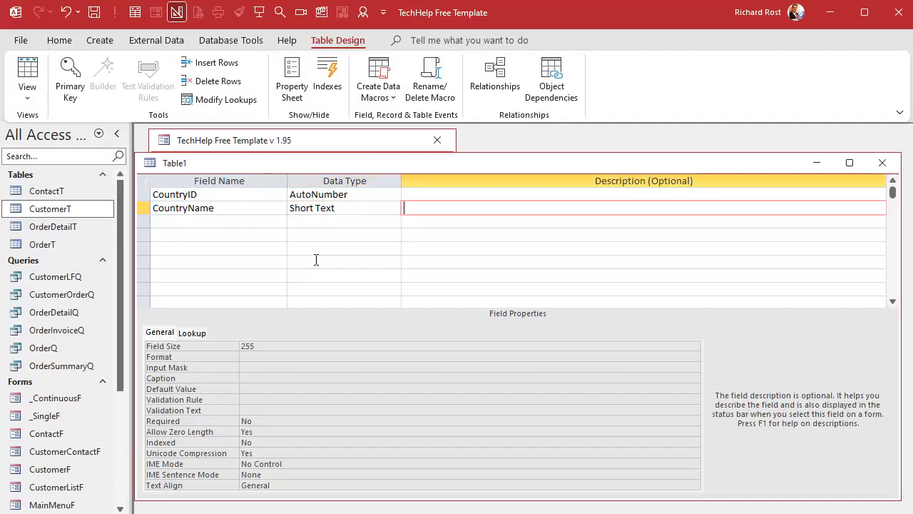
key("Tab")
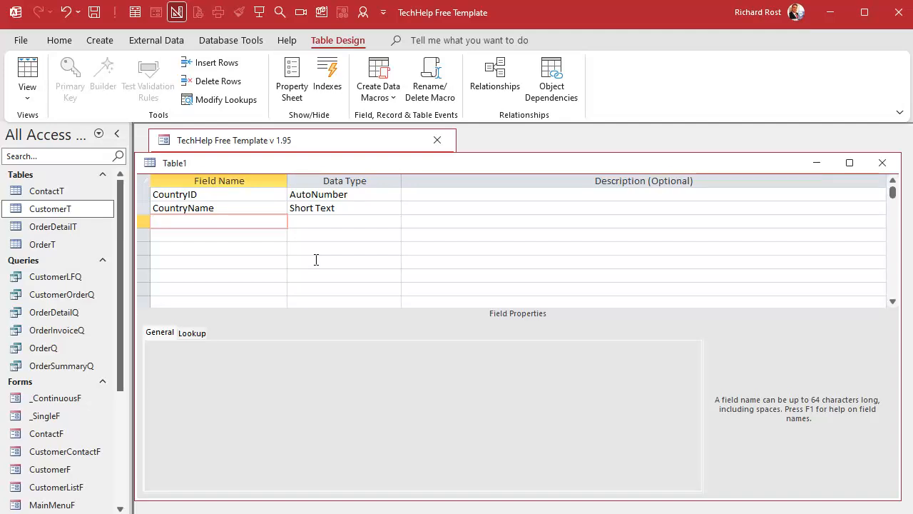
key("ctrl+s")
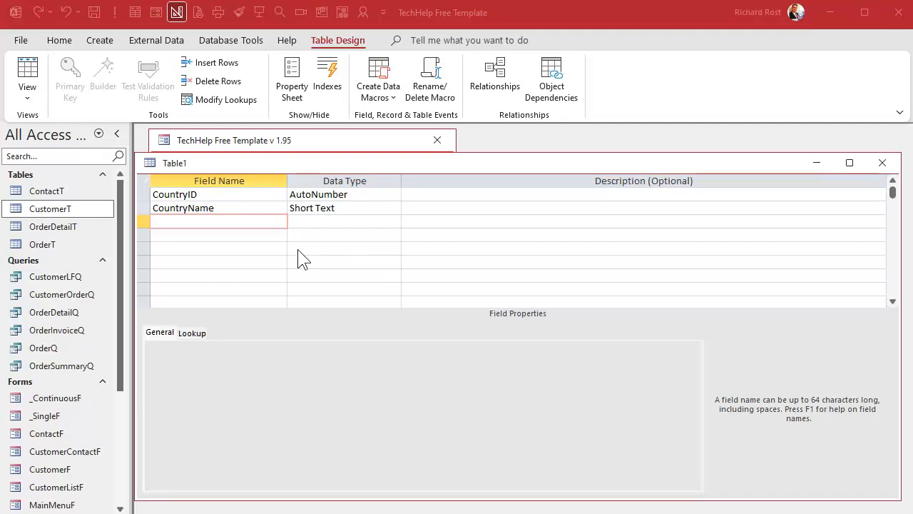
- Add a Number field named SortOrder below CountryName
left_click(219, 218)
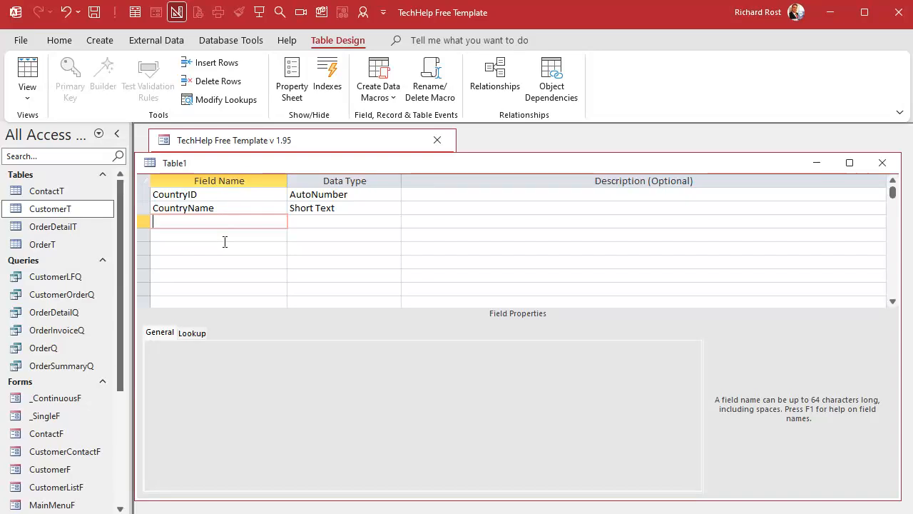
type("SortOrder")
key("Tab")
type("n")
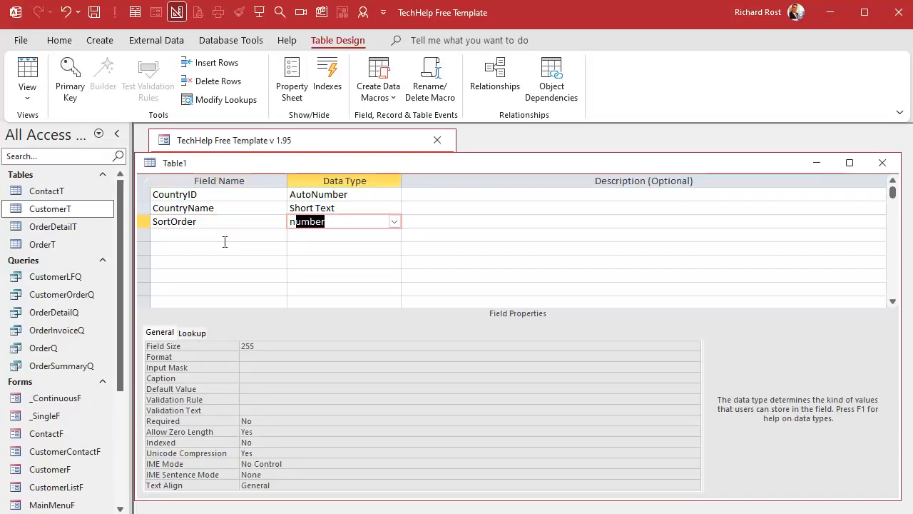
key("Tab")
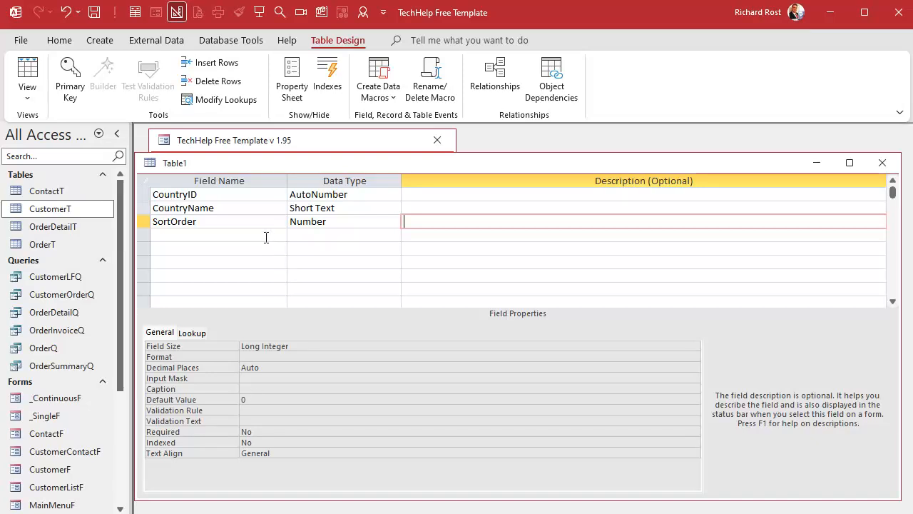
- Save the new table as CountryT and let Access create its primary key
key("ctrl+s")
type("CountryT")
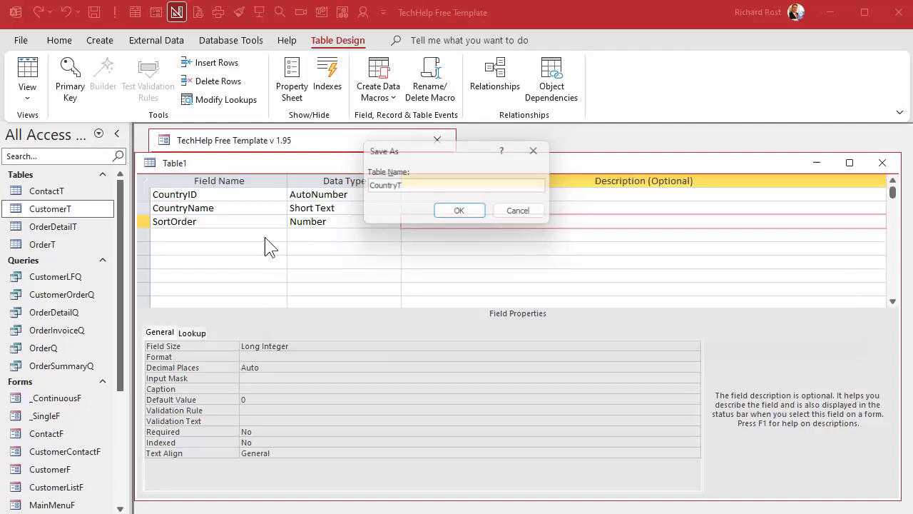
key("Return")
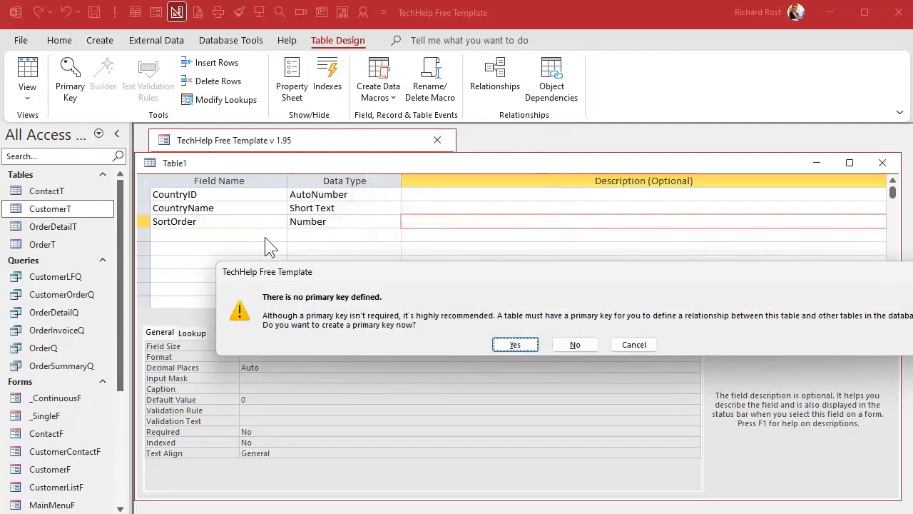
left_click(511, 344)
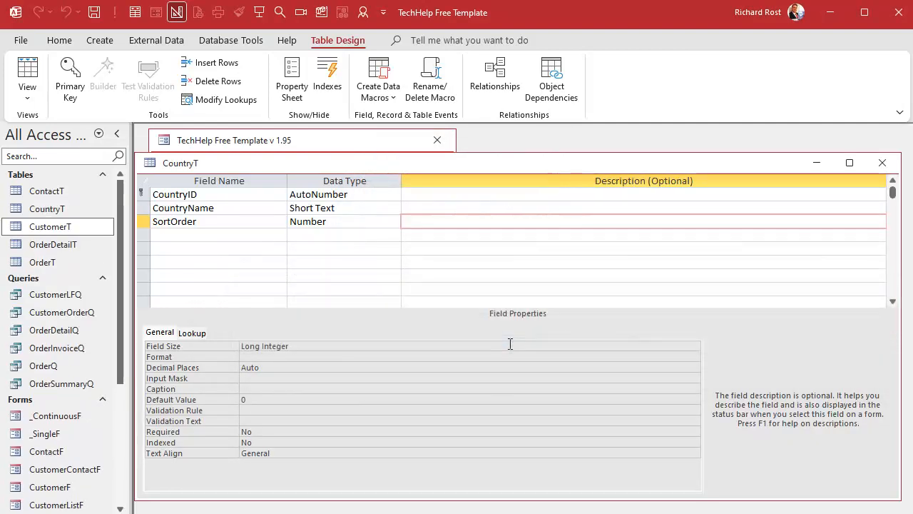
- Switch CountryT to datasheet view and widen the CountryName column
left_click(33, 64)
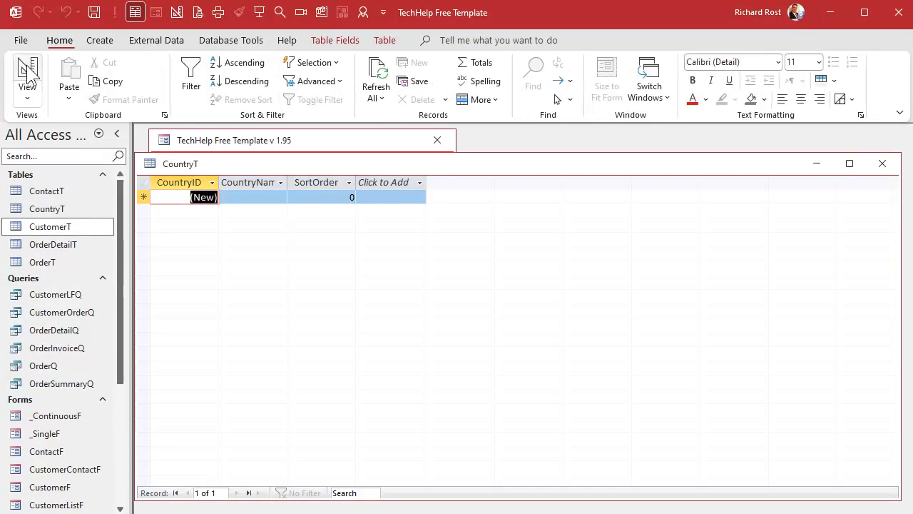
left_click_drag(261, 168, 399, 163)
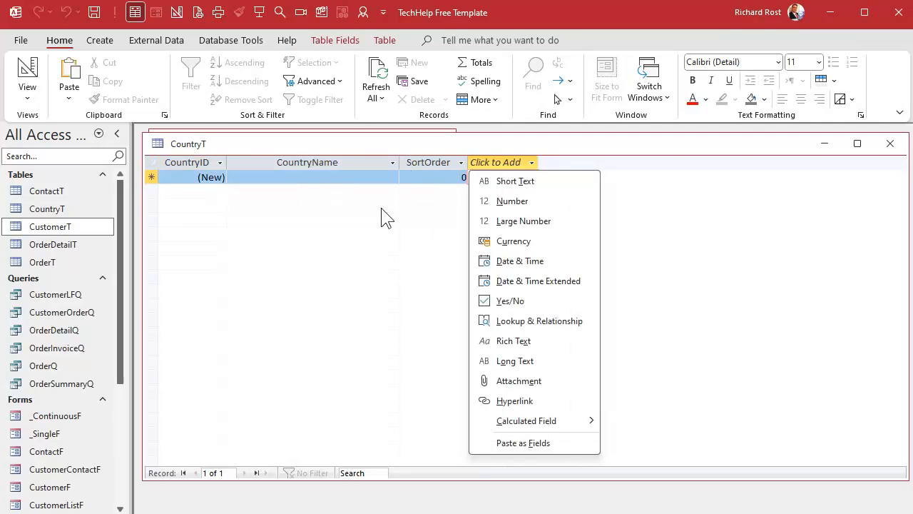
key("Escape")
left_click(450, 178)
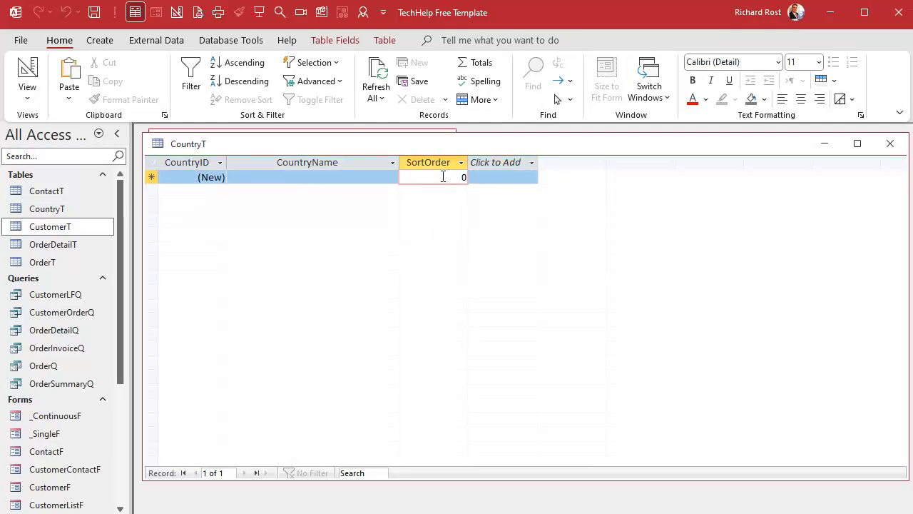
- Add a United States record to CountryT with a SortOrder of -3
left_click(320, 180)
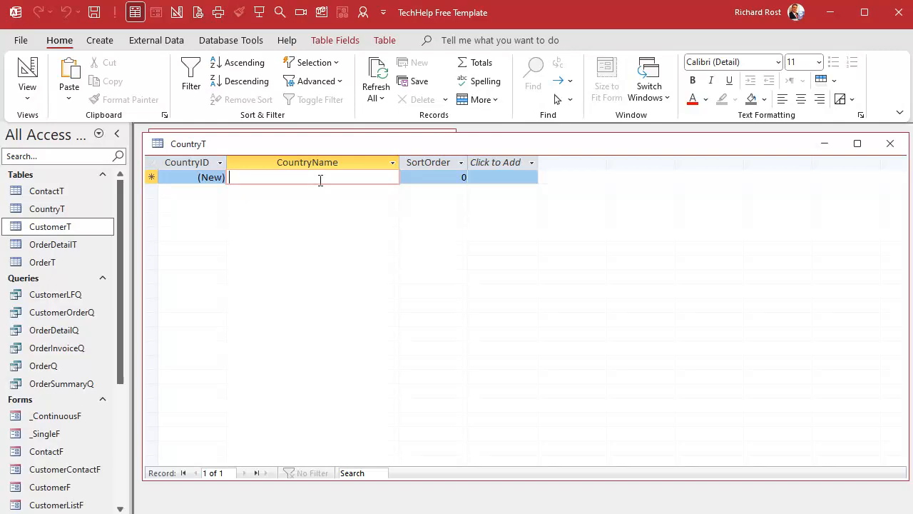
type("United States")
key("Tab")
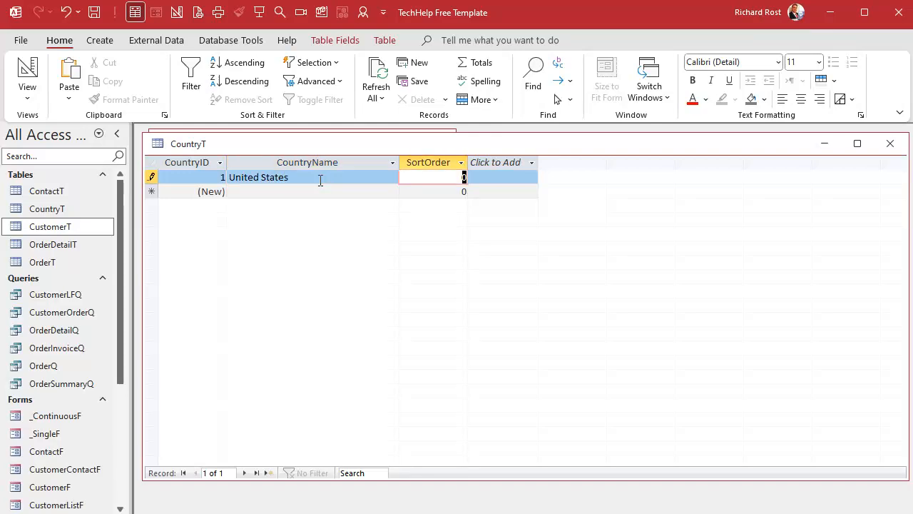
type("-3")
key("Tab")
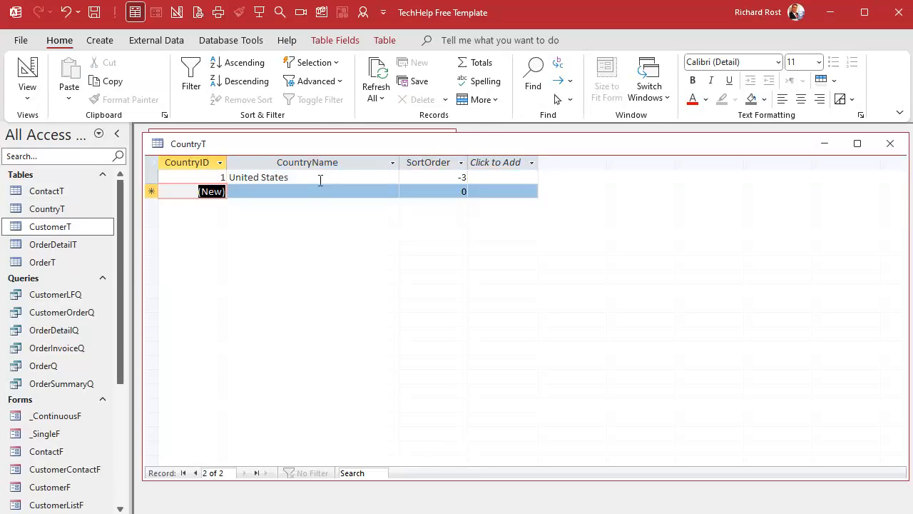
- Add a Canada record to CountryT with a SortOrder of -2
key("Tab")
type("Canada")
key("Tab")
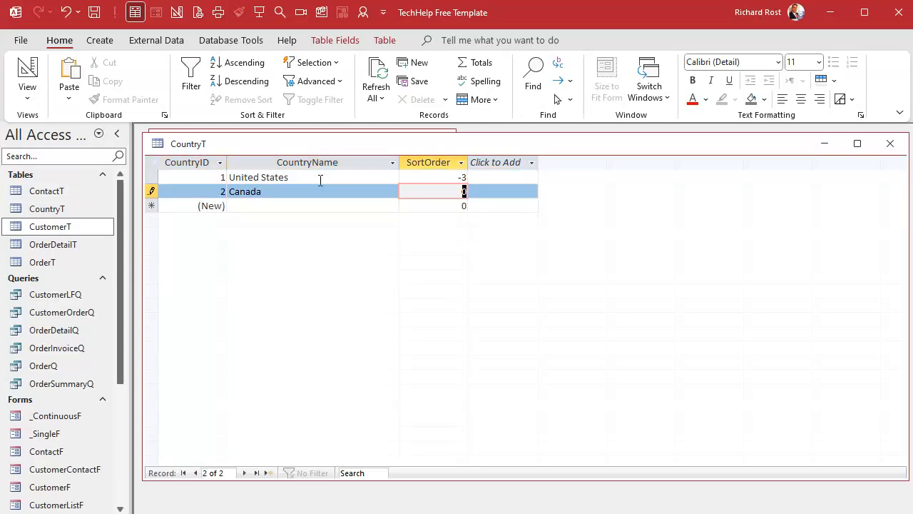
type("-2")
key("Tab")
key("Tab")
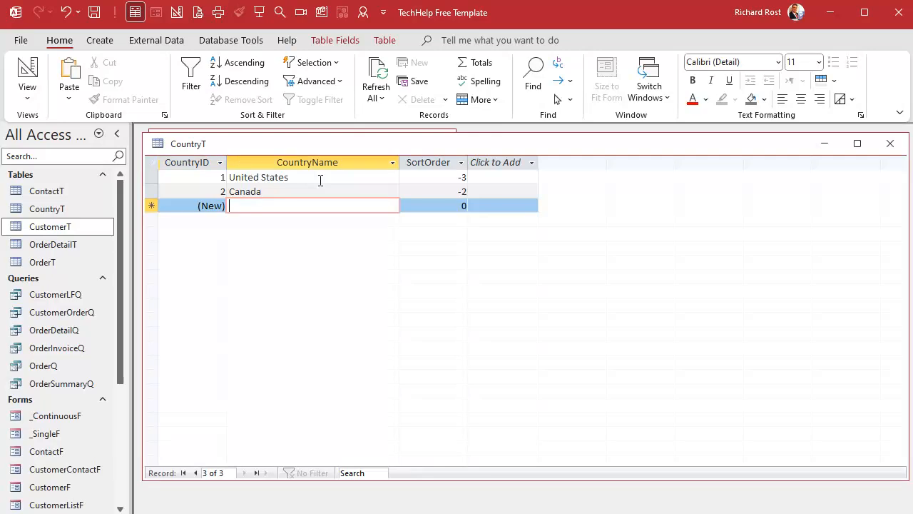
- Add a United Kingdom record to CountryT with a SortOrder of -1
type("United Kingdom")
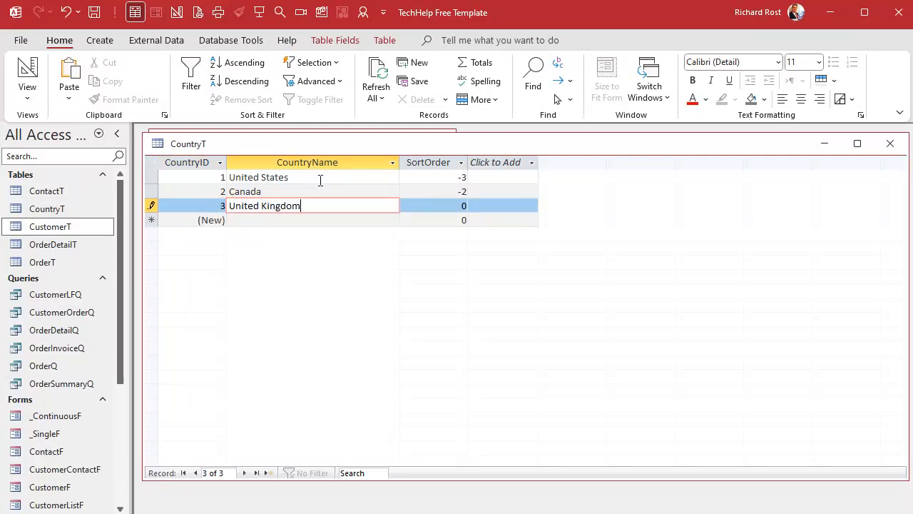
key("Tab")
type("-1")
key("Tab")
key("Tab")
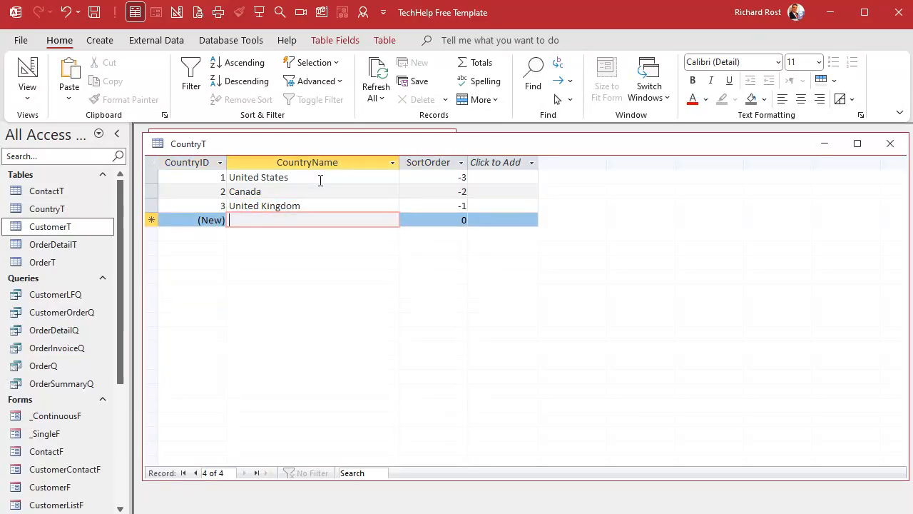
- Add an Australia record to CountryT with the default SortOrder, and return to the SortOrder values of the records above
type("Australia")
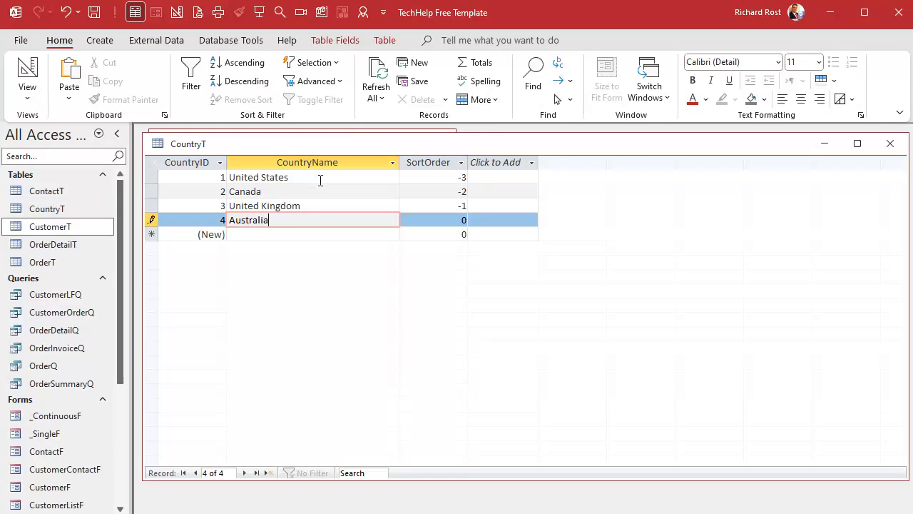
key("Tab")
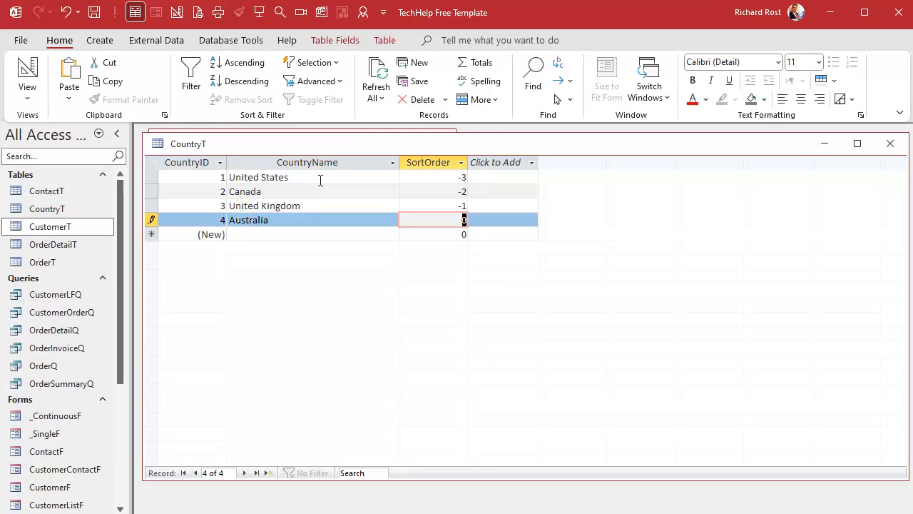
key("Up")
key("Up")
key("Up")
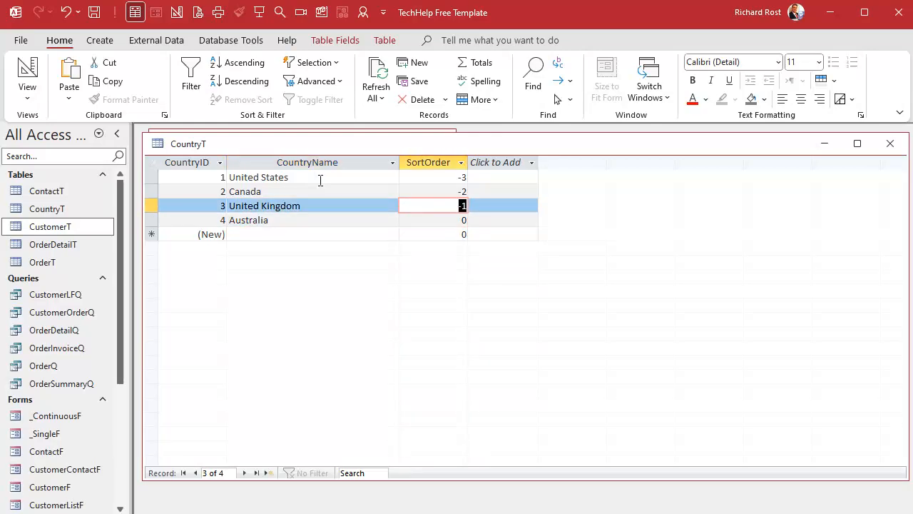
- Set the SortOrder values in CountryT to -4 for United States, -3 for Canada, -2 for United Kingdom and -1 for Australia
type("-4")
key("Down")
type("-3")
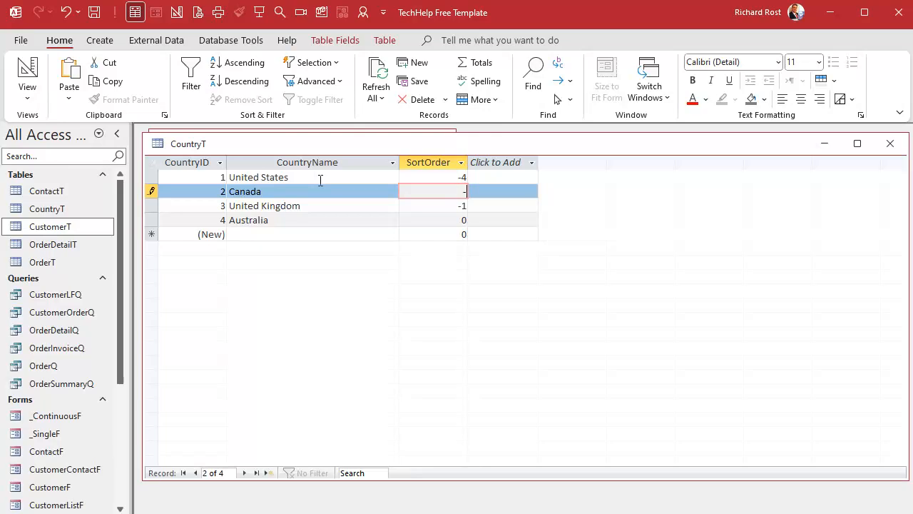
key("Down")
type("-2")
key("Down")
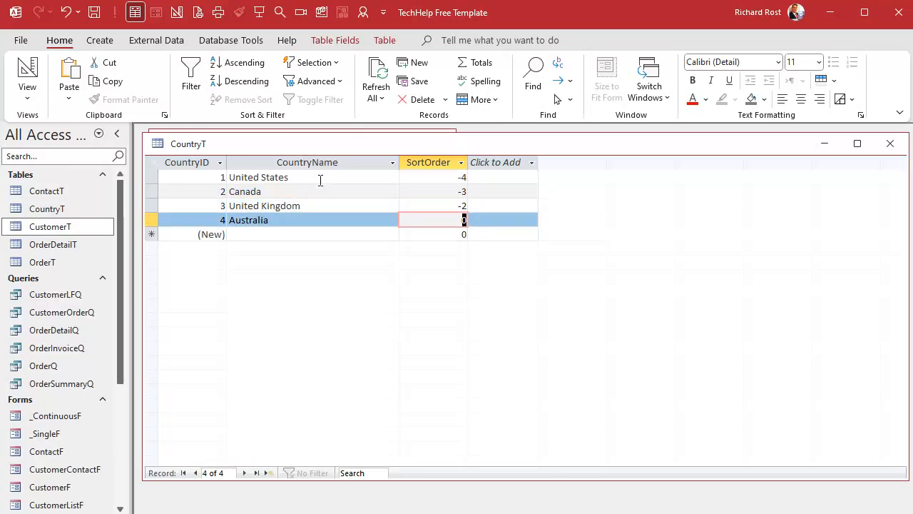
type("-1")
key("Tab")
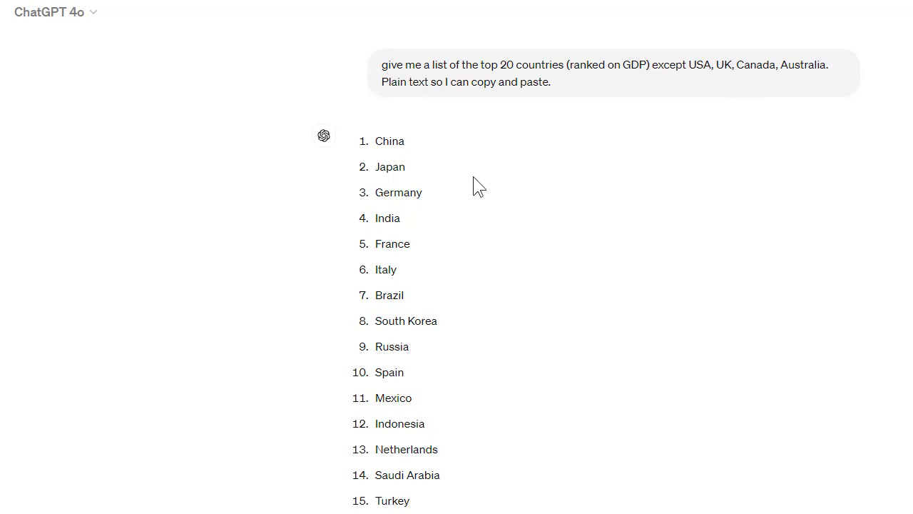
- In ChatGPT, copy the unnumbered plain-text list of countries from China to Belgium
scroll(474, 187, "down", 2)
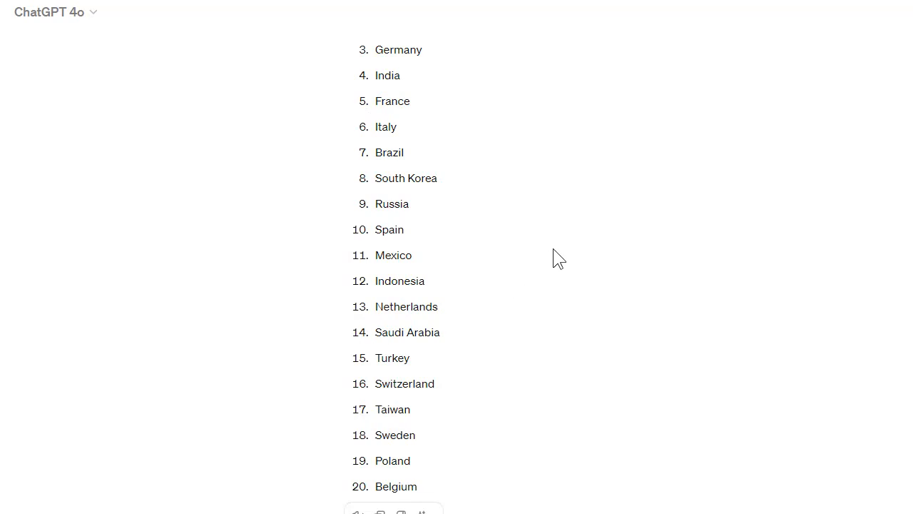
scroll(557, 259, "down", 4)
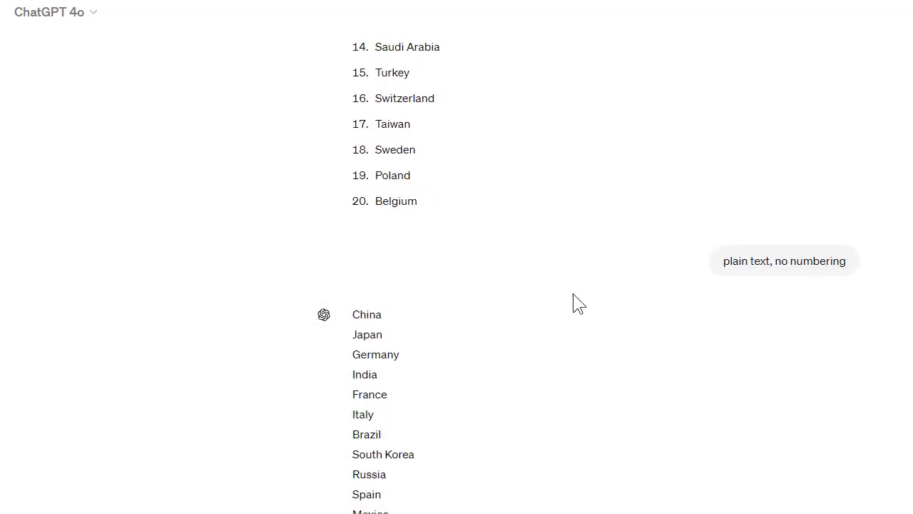
scroll(522, 256, "down", 3)
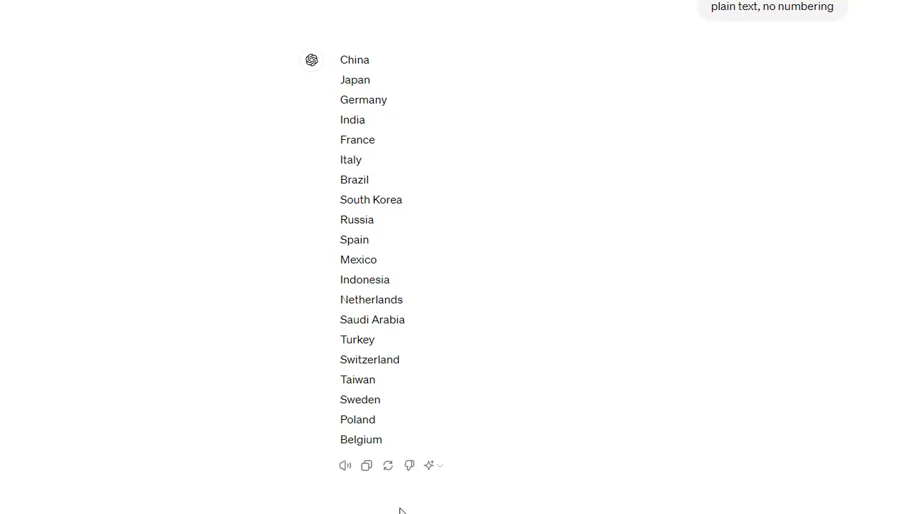
left_click(366, 465)
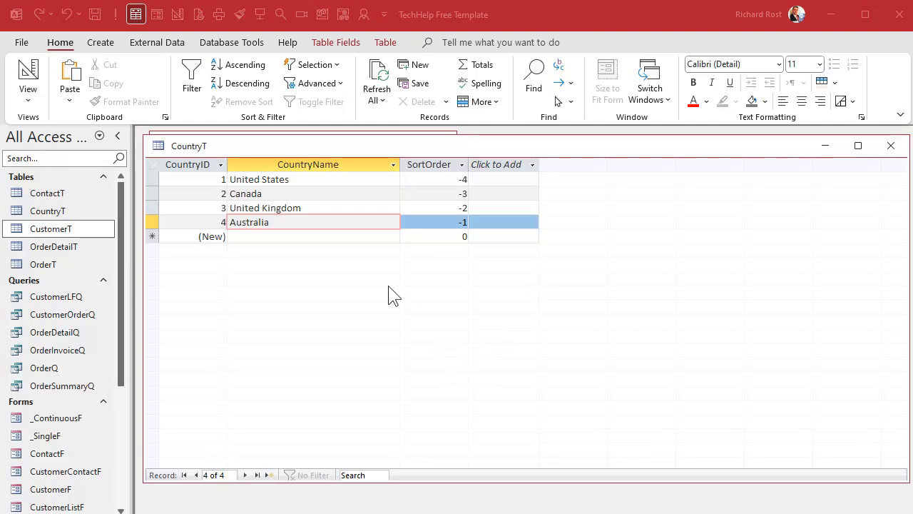
left_click(320, 238)
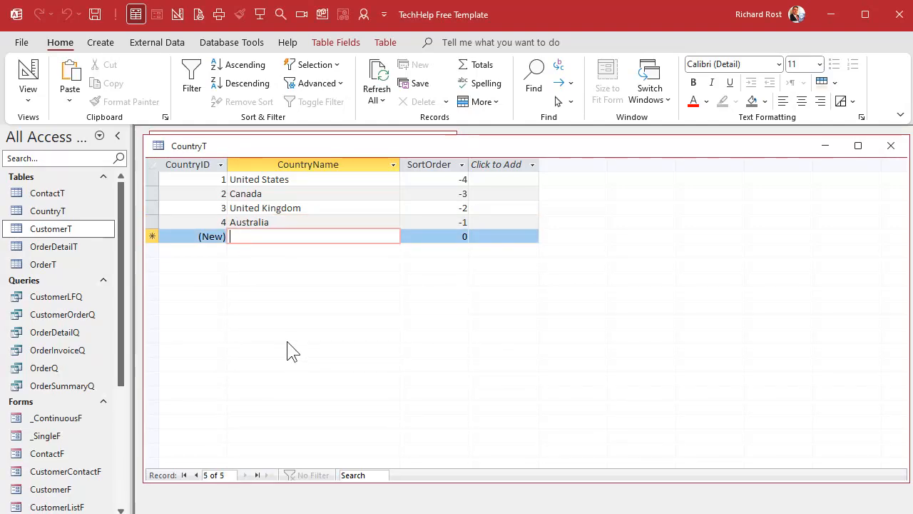
key("ctrl+v")
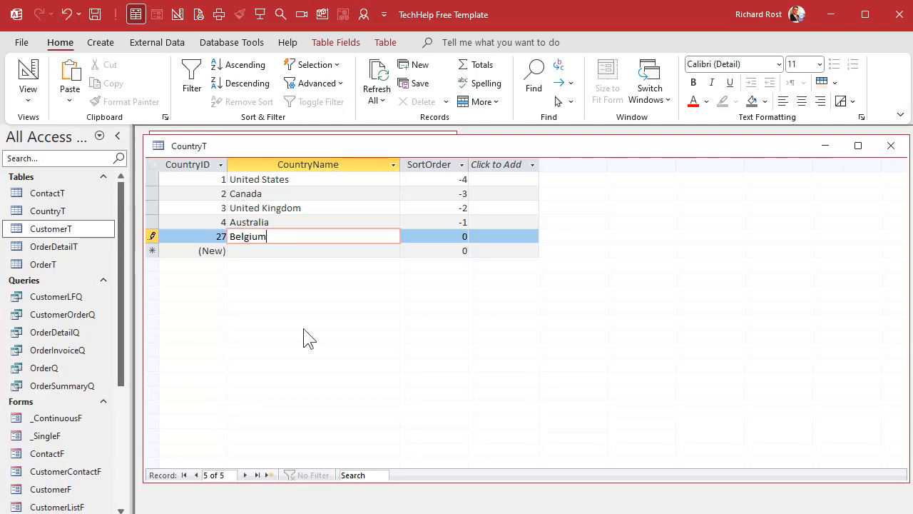
key("shift+F2")
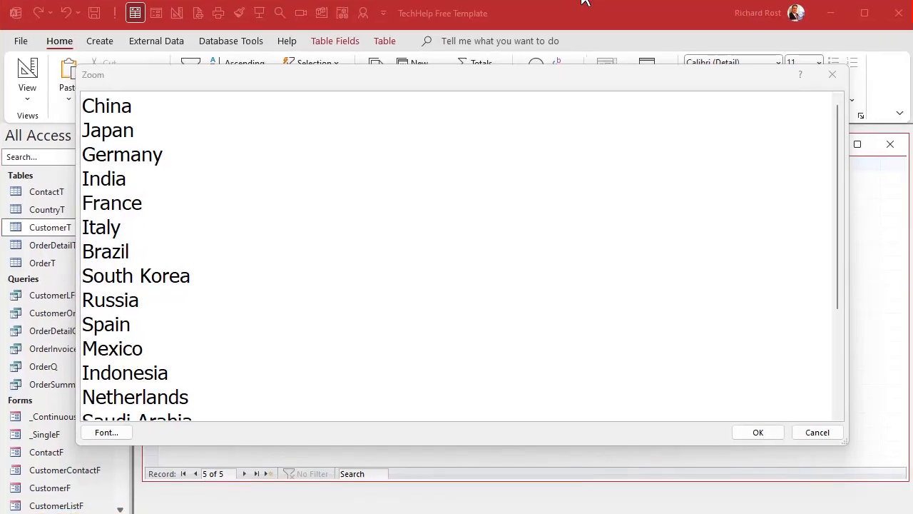
left_click(817, 442)
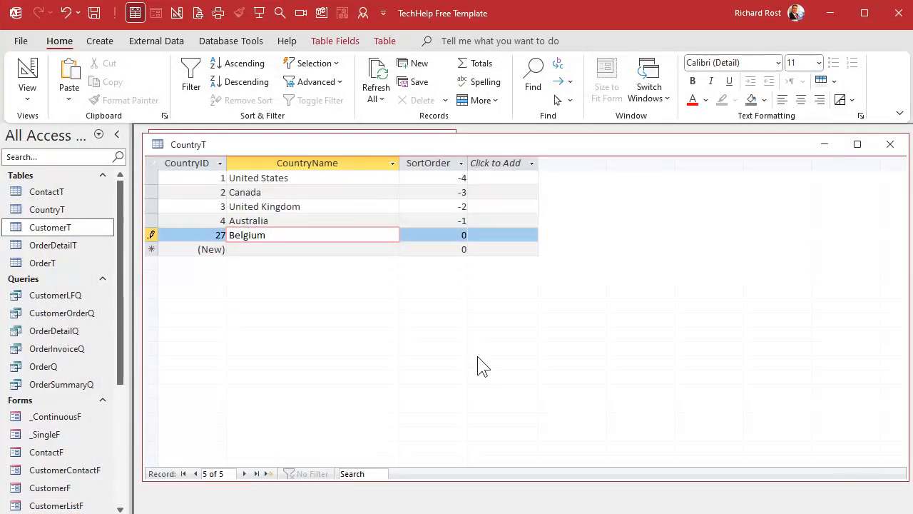
key("Escape")
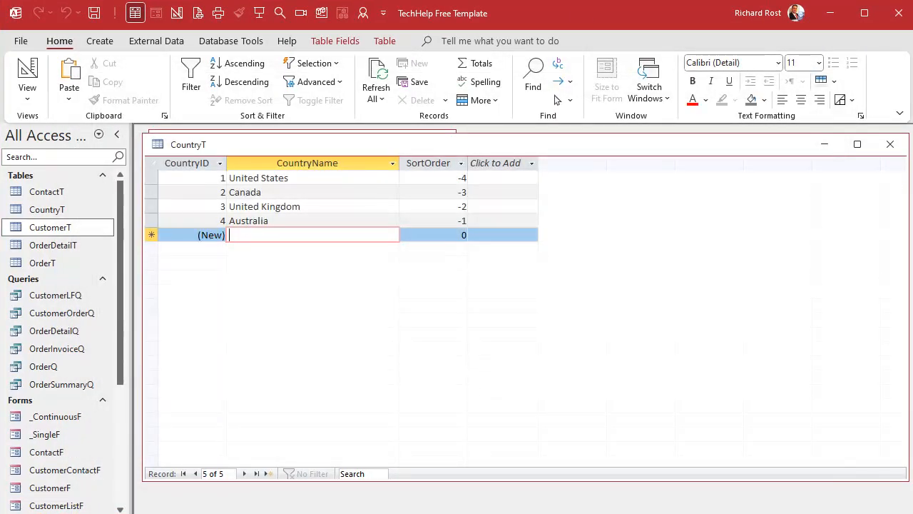
- Paste the copied country list into CountryT as separate new records, using the whole CountryName cell of the new row
left_click(258, 240)
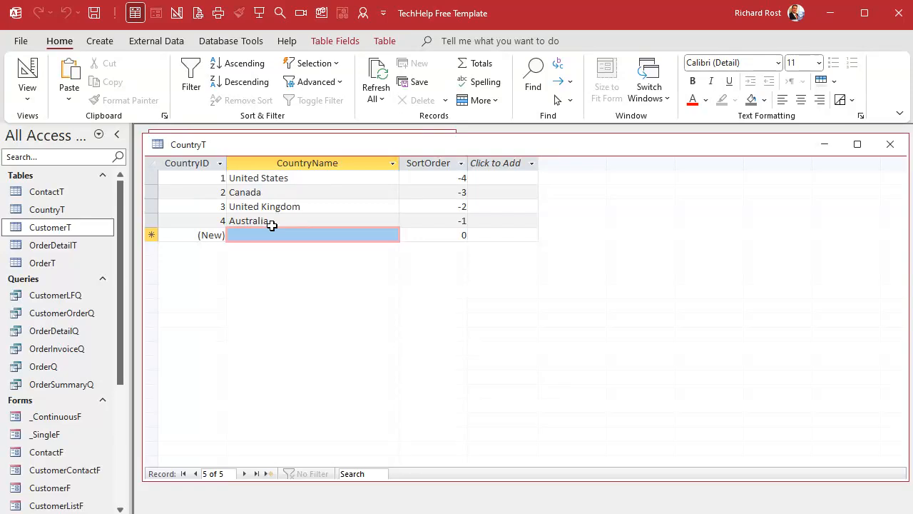
key("ctrl+v")
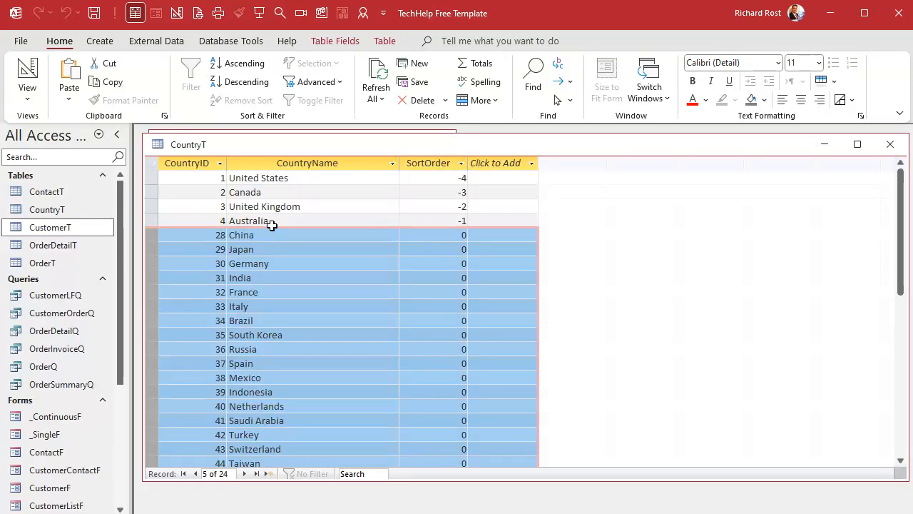
left_click(335, 351)
scroll(321, 300, "down", 3)
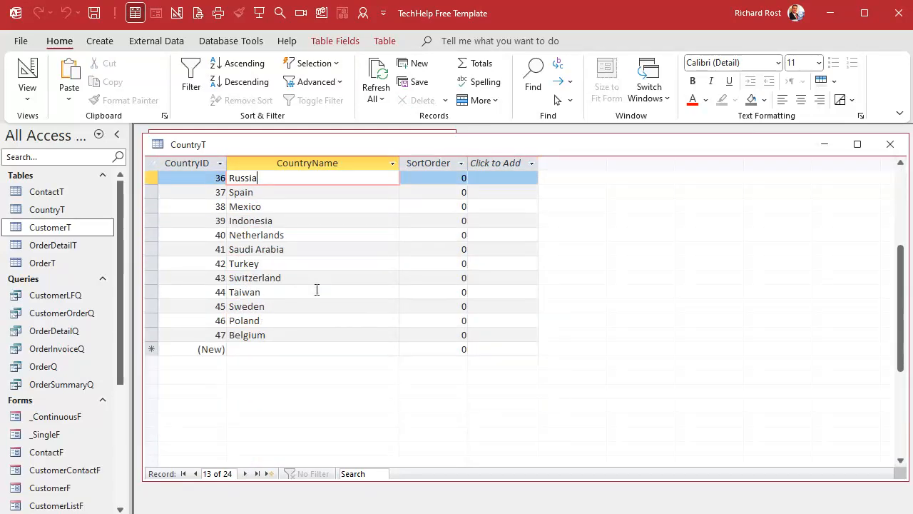
scroll(316, 282, "up", 4)
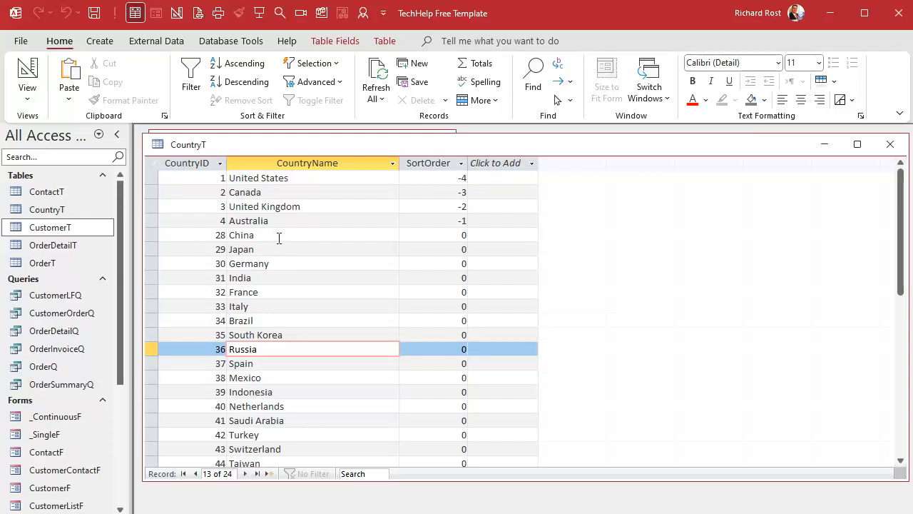
- Review the pasted country rows in CountryT and compare them with the four prioritized countries, United States through Australia
left_click(279, 236)
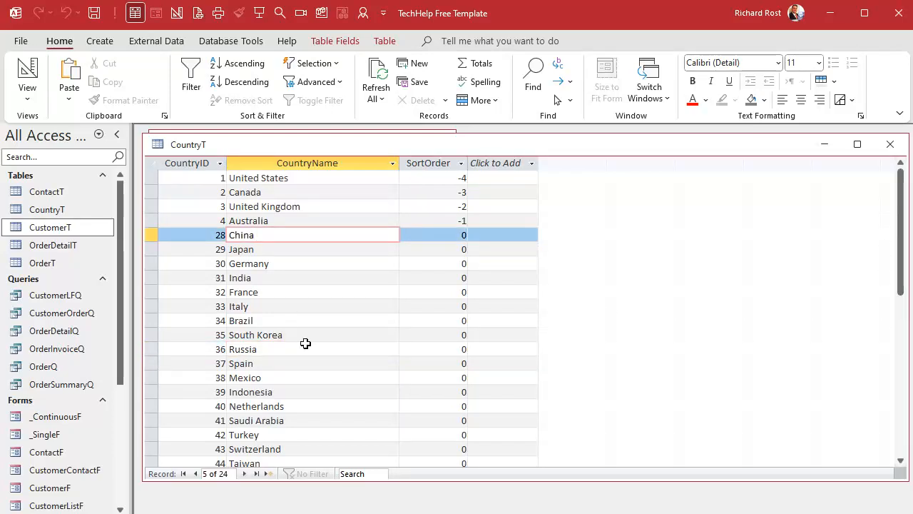
scroll(314, 328, "down", 4)
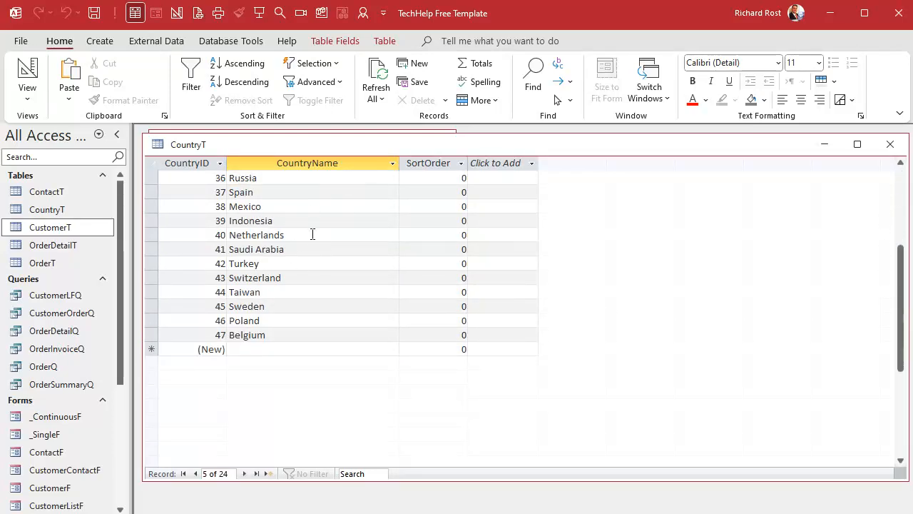
left_click(291, 239)
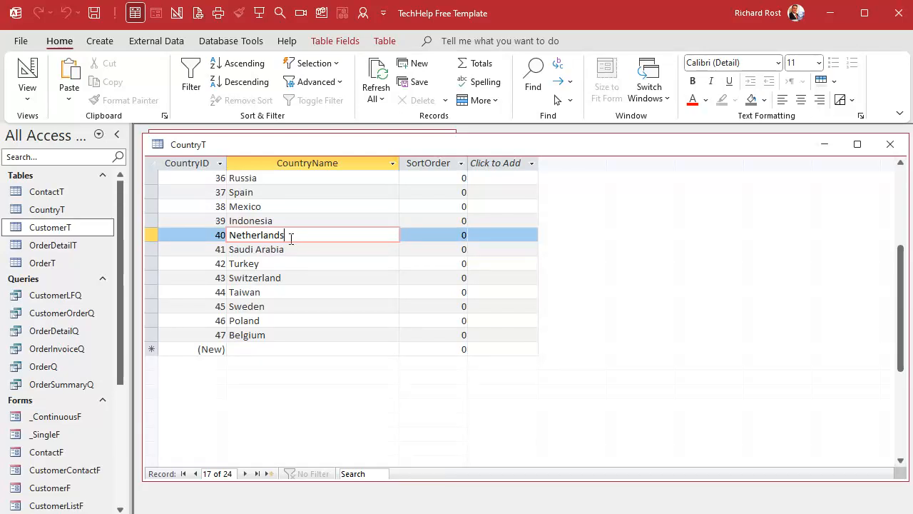
left_click(311, 338)
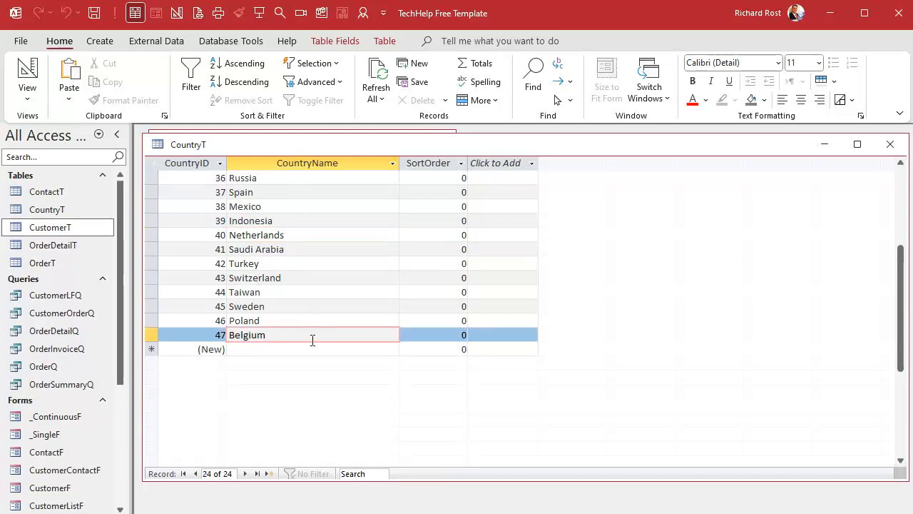
key("F2")
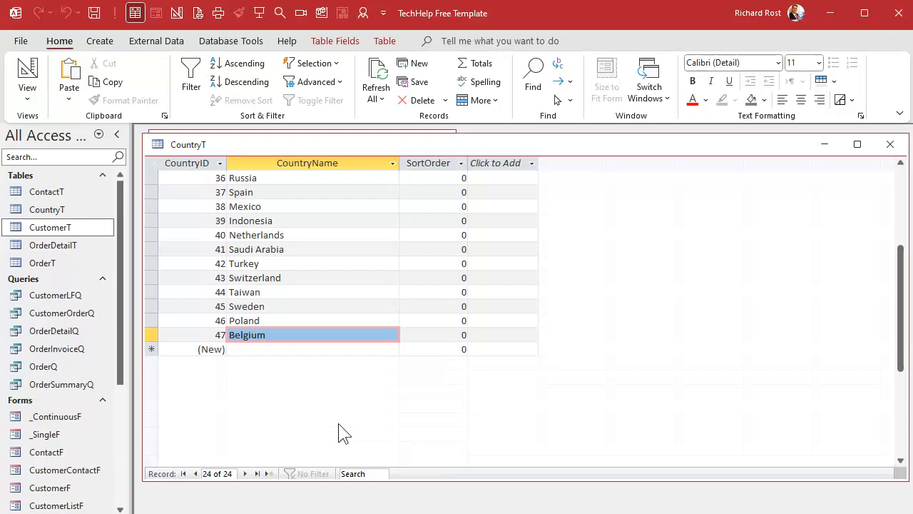
key("Tab")
scroll(319, 313, "up", 4)
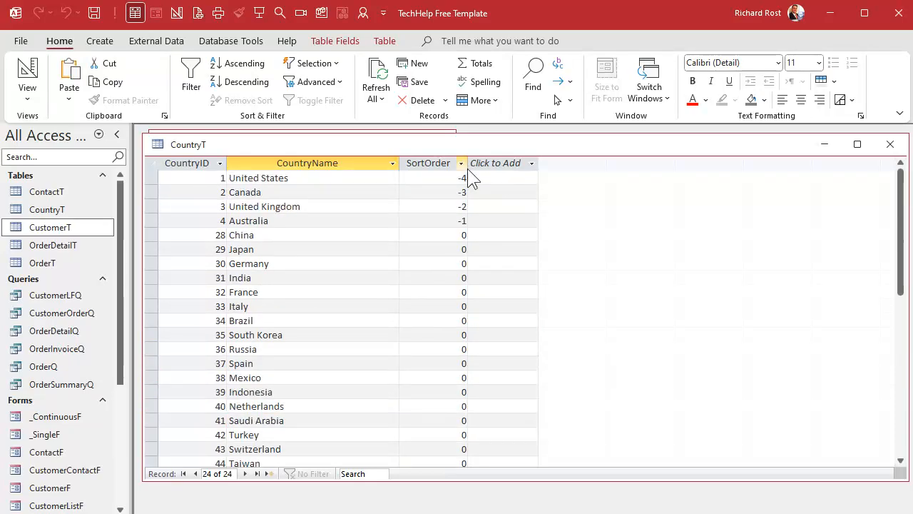
left_click_drag(151, 175, 151, 220)
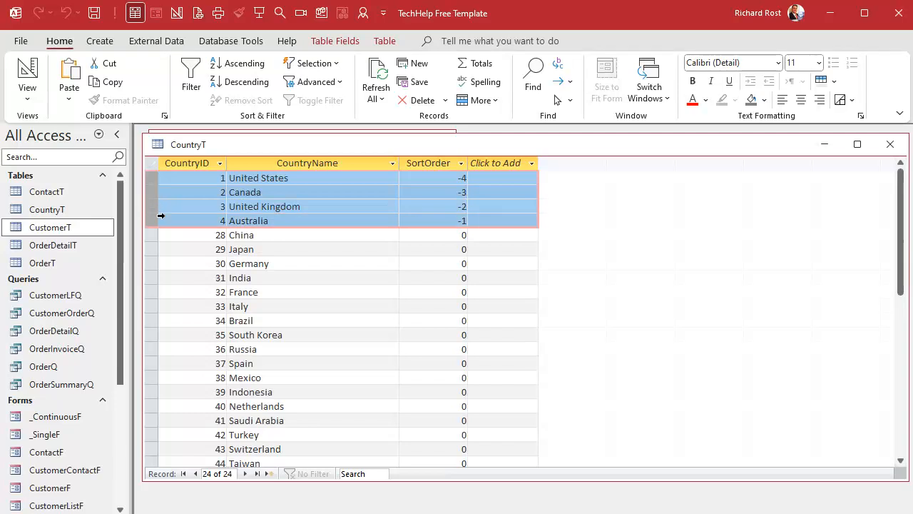
- Add an Other record at the end of CountryT with a SortOrder of 99
scroll(351, 354, "down", 4)
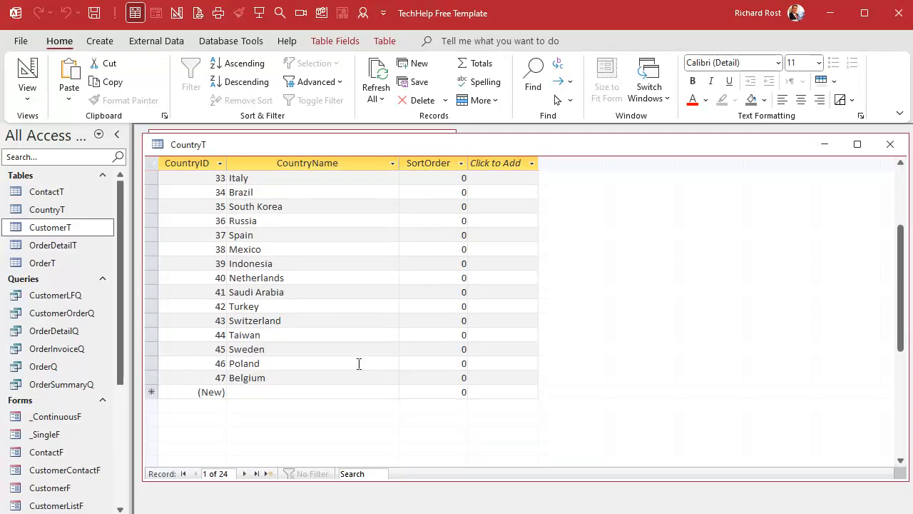
left_click(316, 389)
type("Other")
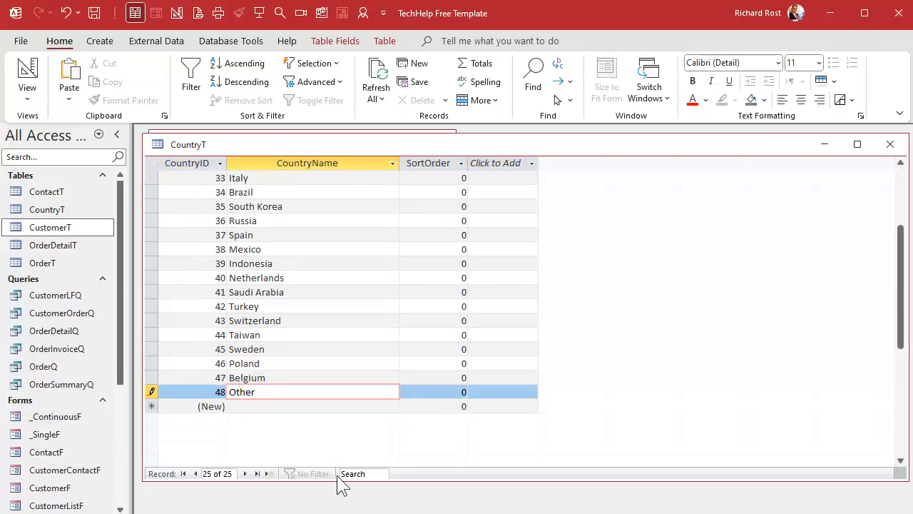
key("Tab")
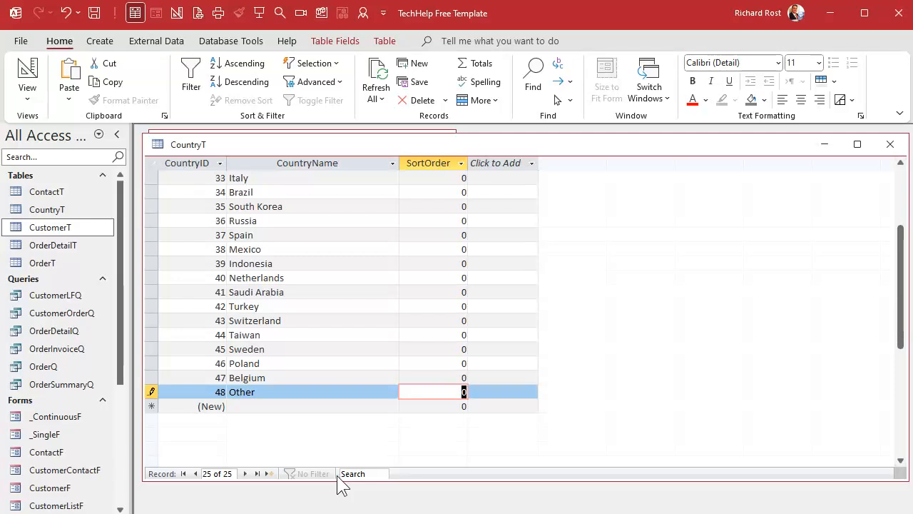
type("99")
key("Tab")
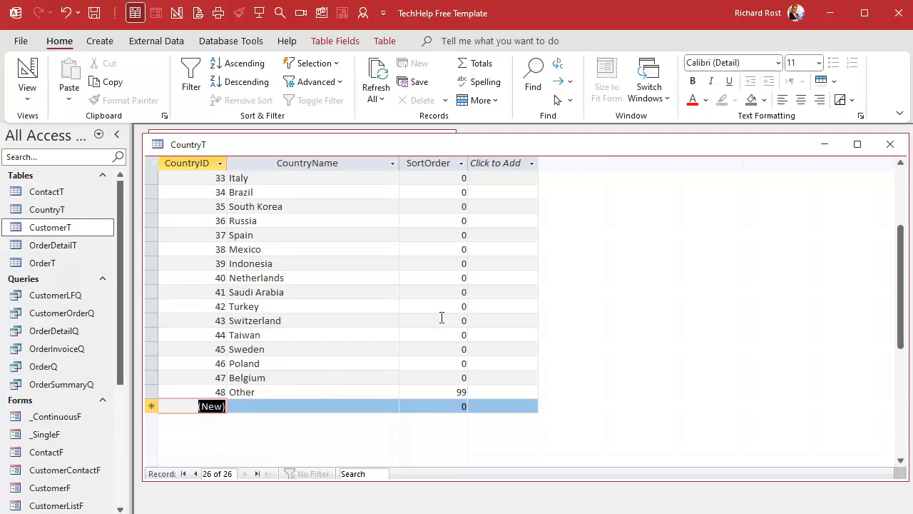
- Close the CountryT table and open the customer form from the Main Menu in Design View
left_click(890, 144)
left_click(519, 337)
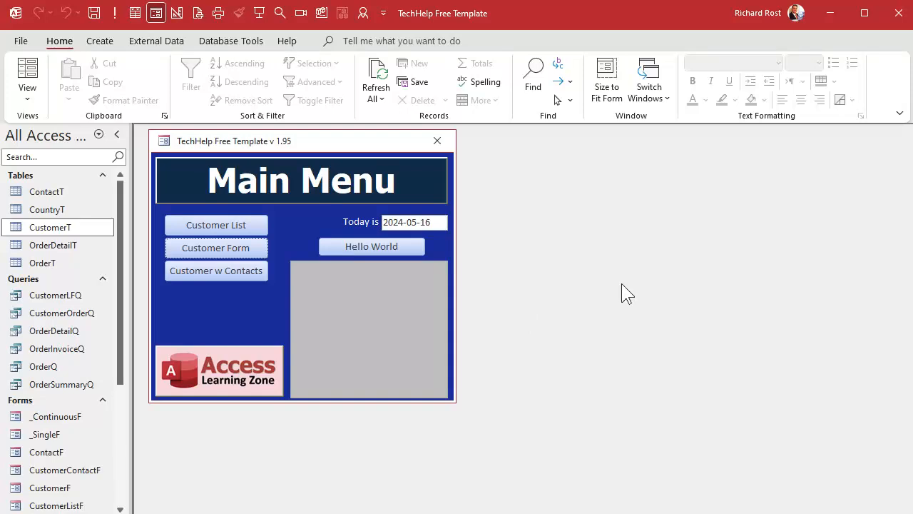
left_click(213, 245)
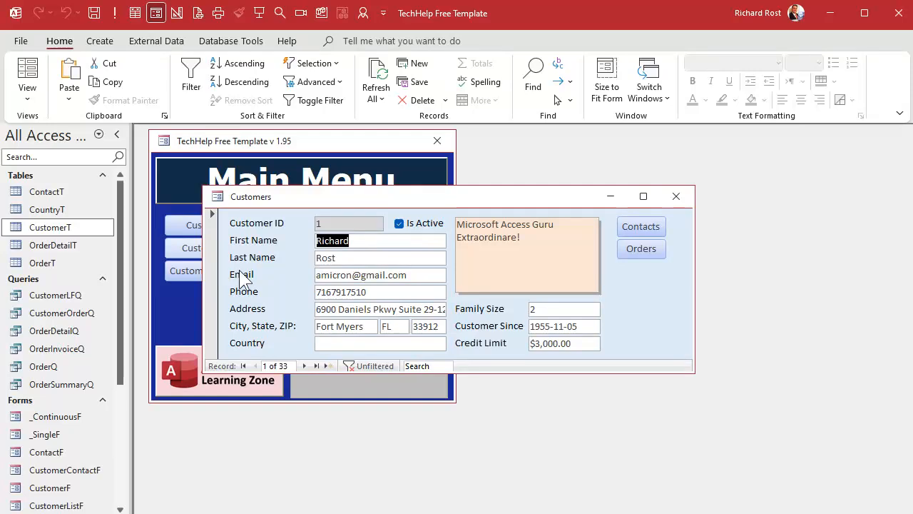
right_click(453, 196)
left_click(489, 311)
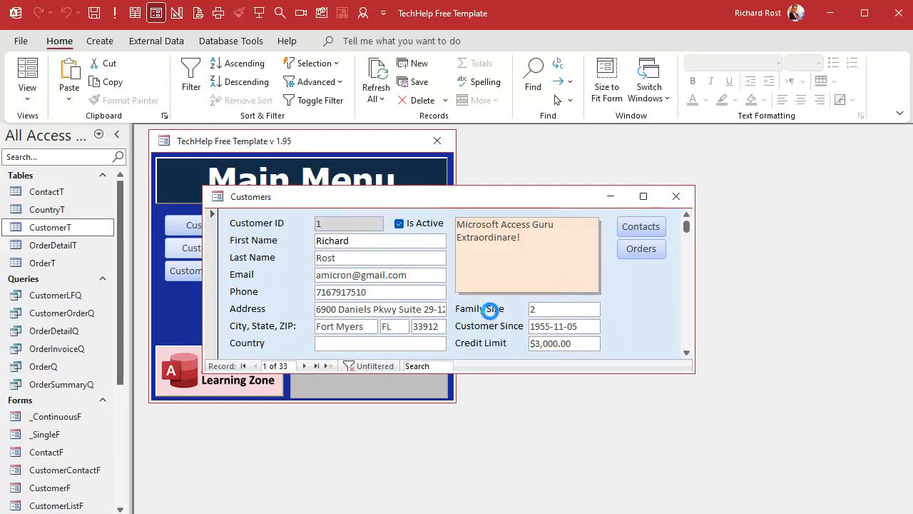
- Enlarge the CustomerF window, extend the Detail section to about 2.6 inches high, and move Country down to leave a one-row gap below City
left_click_drag(530, 373, 540, 475)
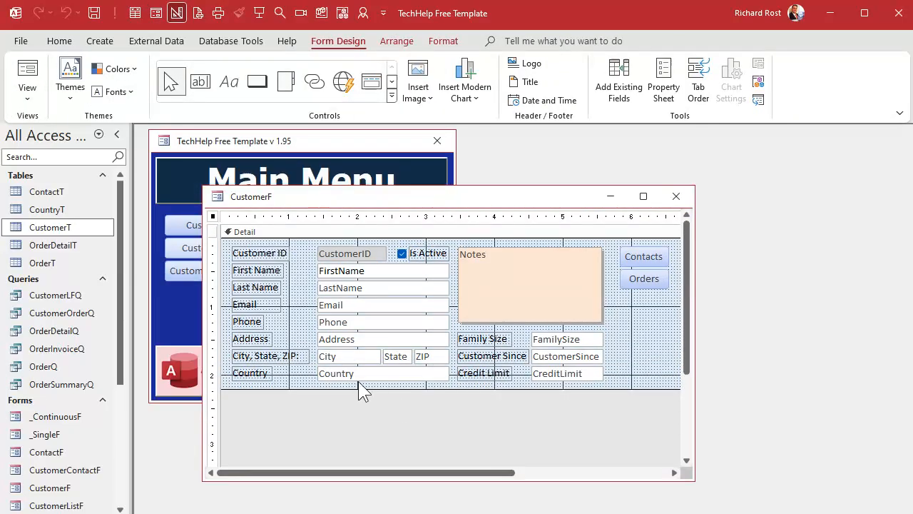
left_click_drag(358, 391, 359, 420)
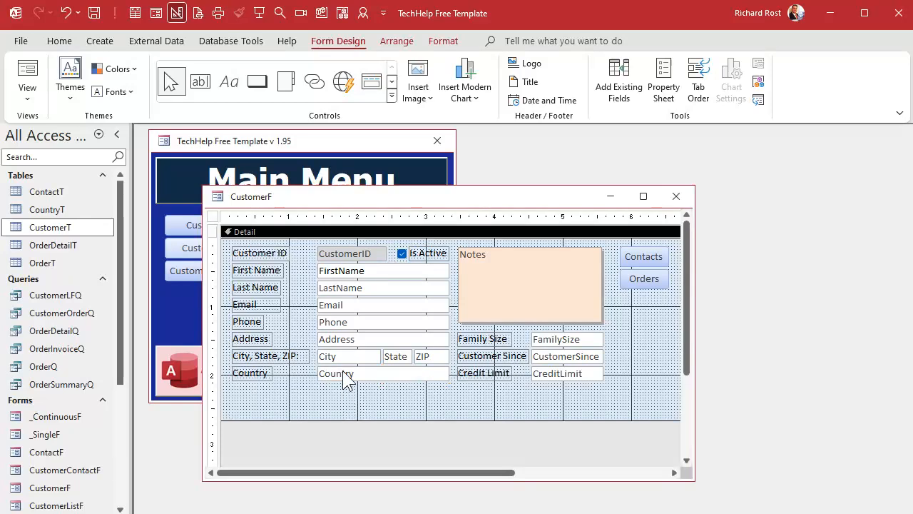
left_click_drag(343, 380, 343, 390)
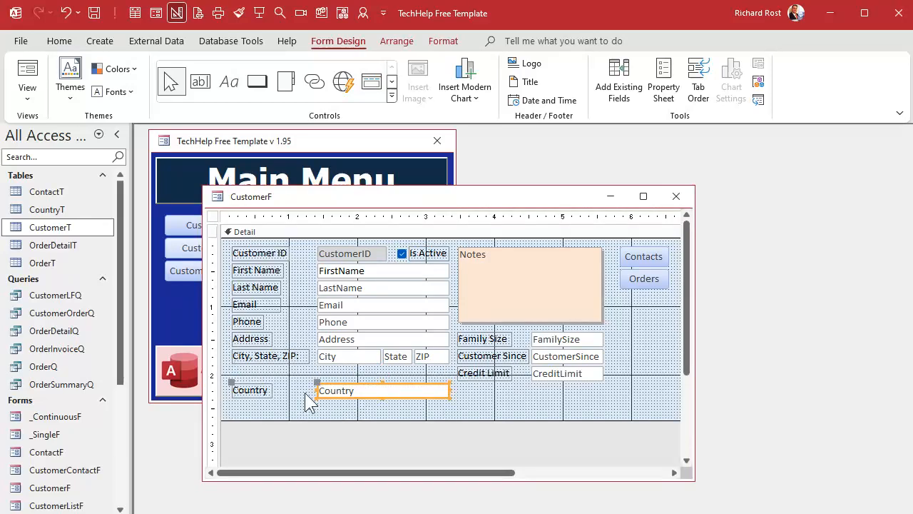
left_click(360, 373)
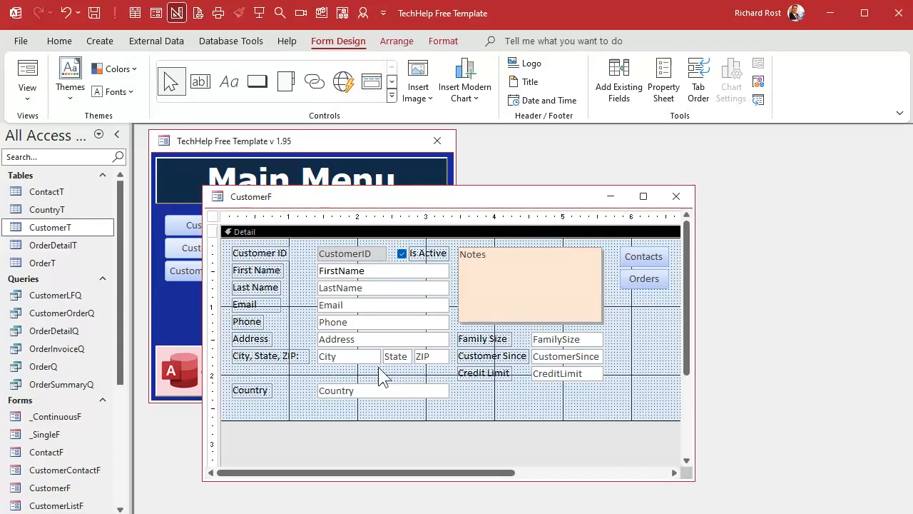
- Add a combo box in the gap between City and Country on CustomerF, taking its values from the CountryT table
left_click(391, 96)
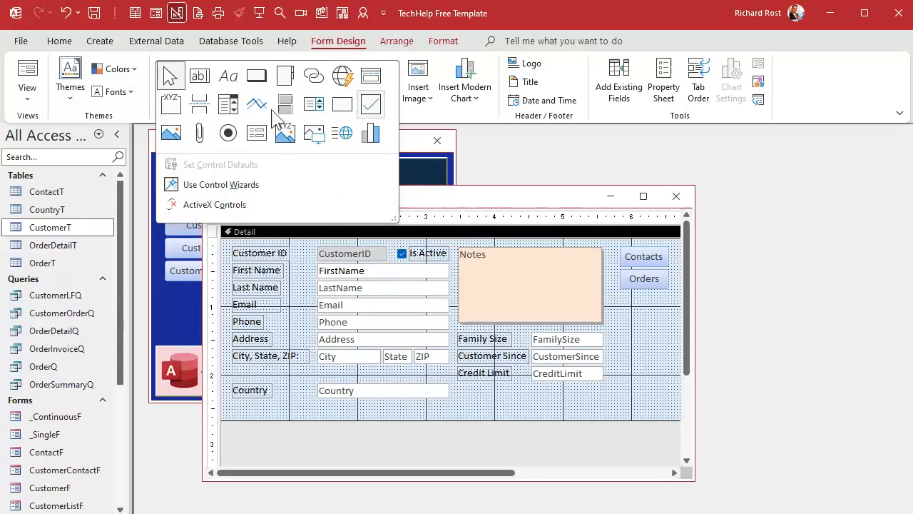
left_click(228, 105)
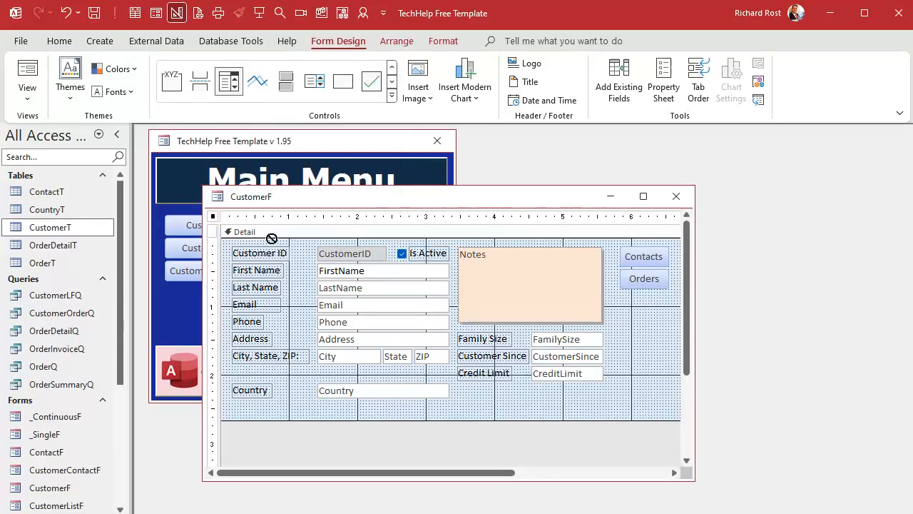
left_click(317, 368)
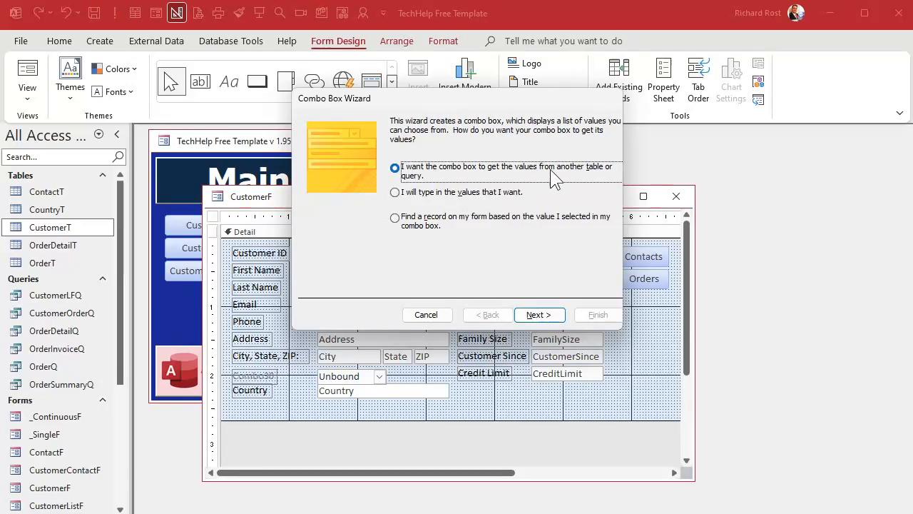
left_click(549, 317)
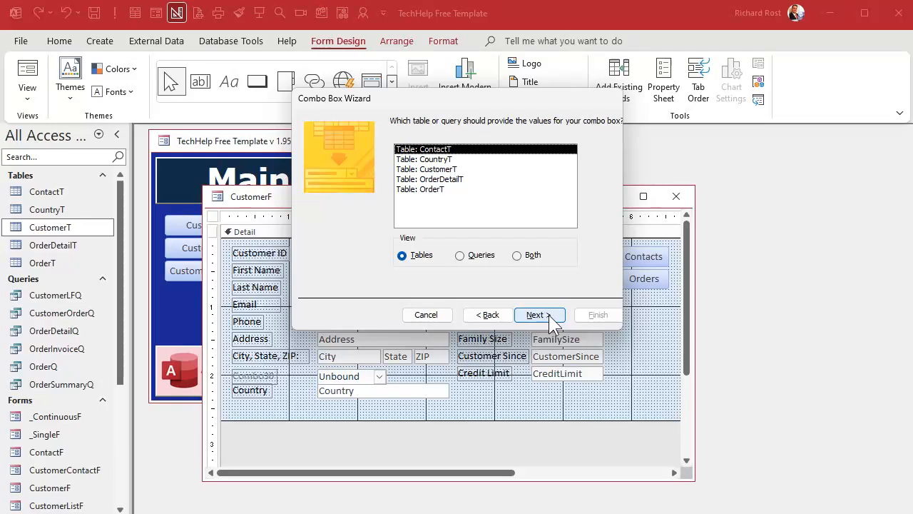
left_click(459, 160)
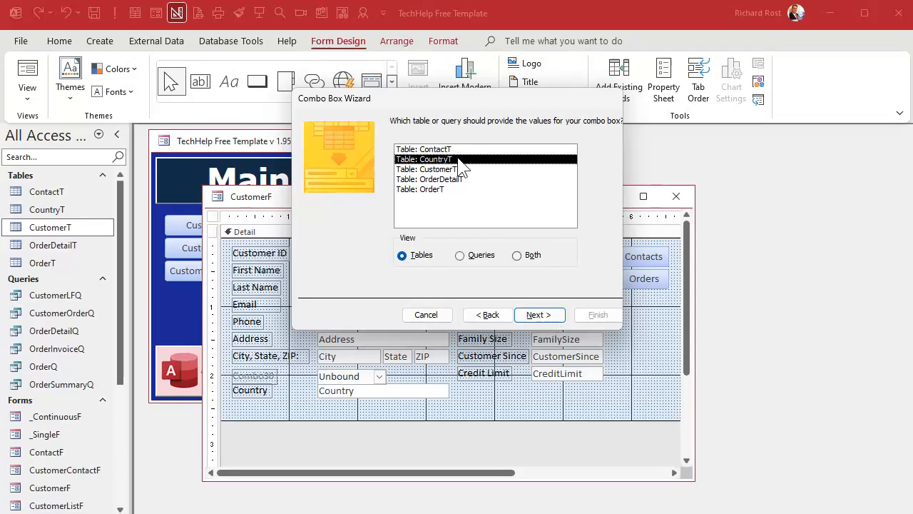
left_click(540, 317)
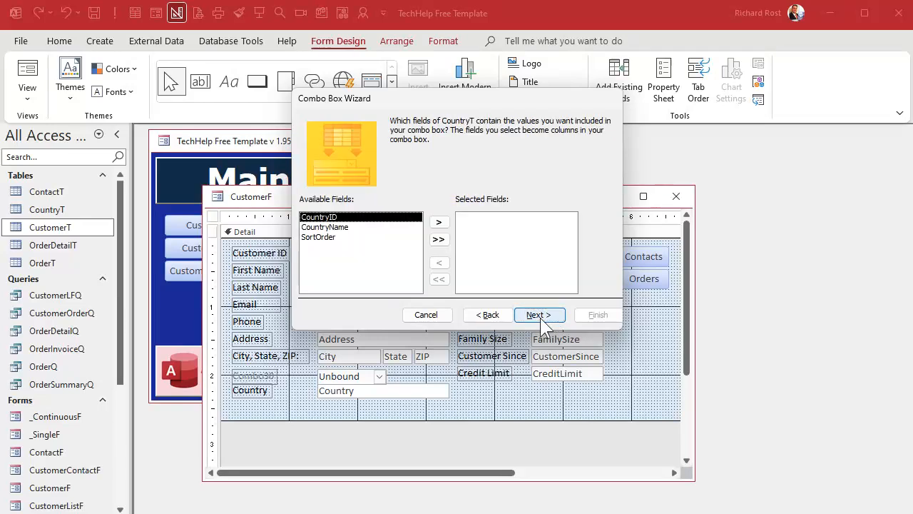
- Include CountryID, CountryName and SortOrder in the combo box, sorted ascending by SortOrder and then by CountryName
left_click(440, 239)
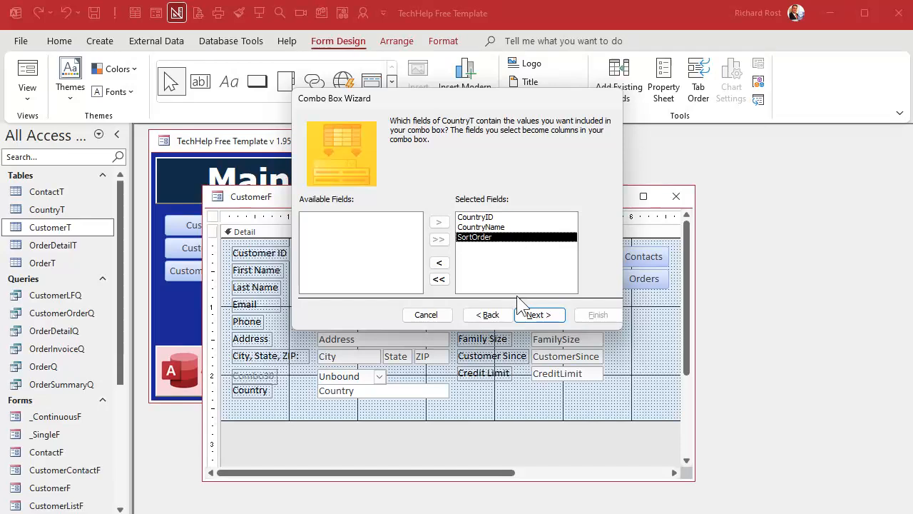
left_click(539, 318)
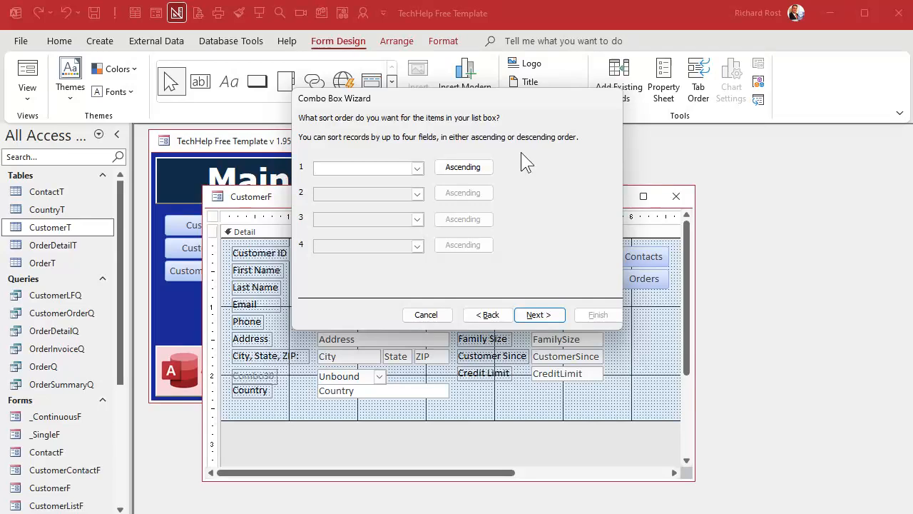
left_click(418, 169)
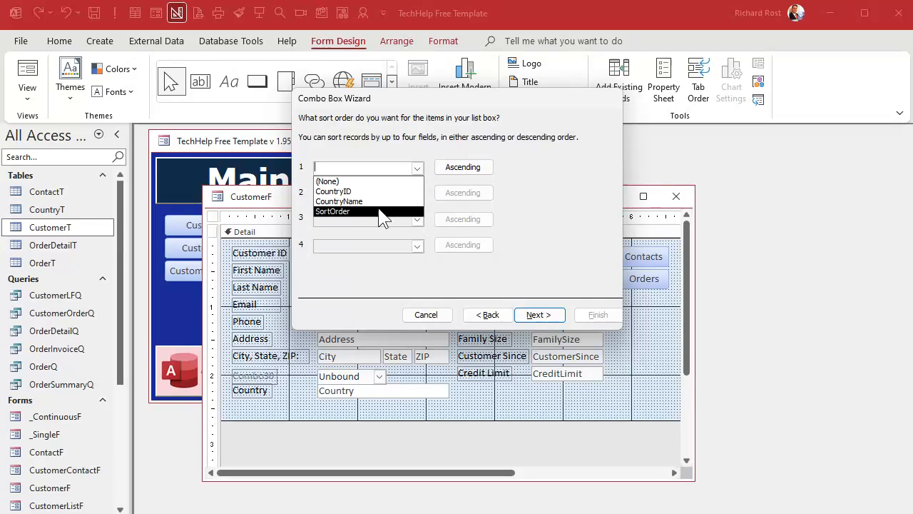
left_click(350, 211)
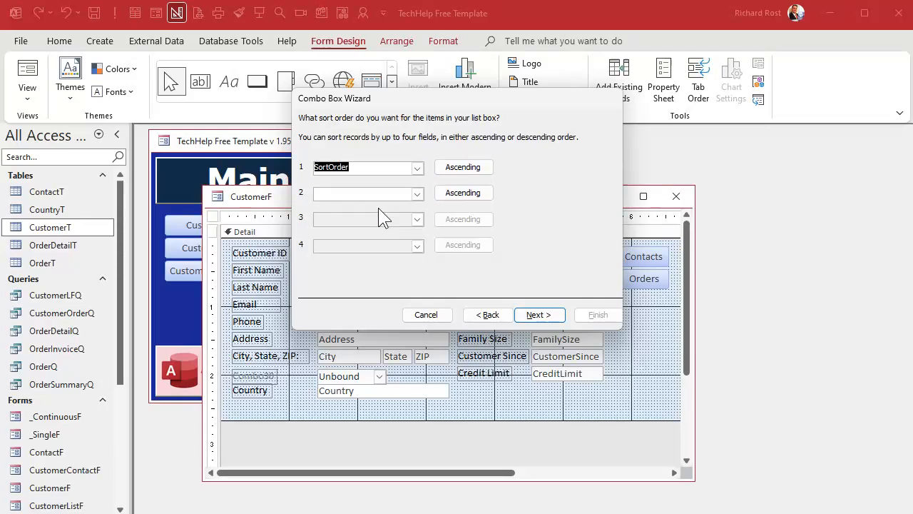
left_click(418, 194)
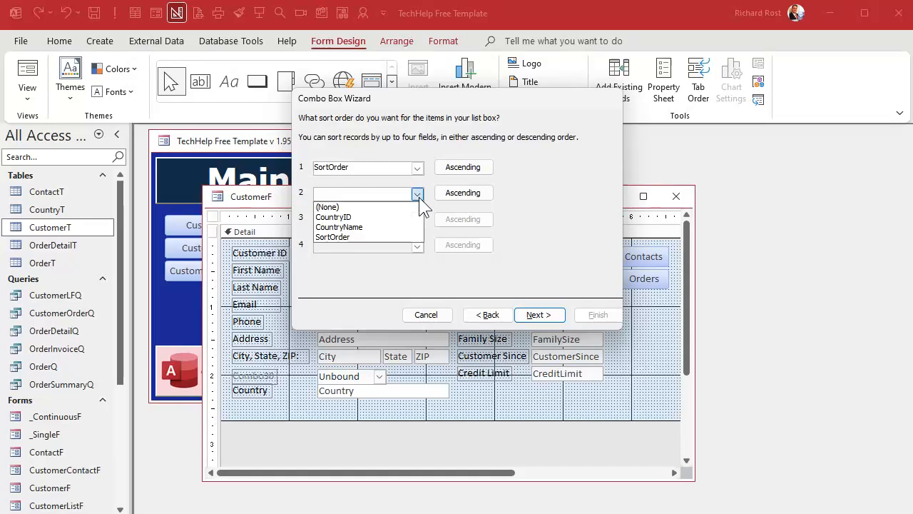
left_click(387, 227)
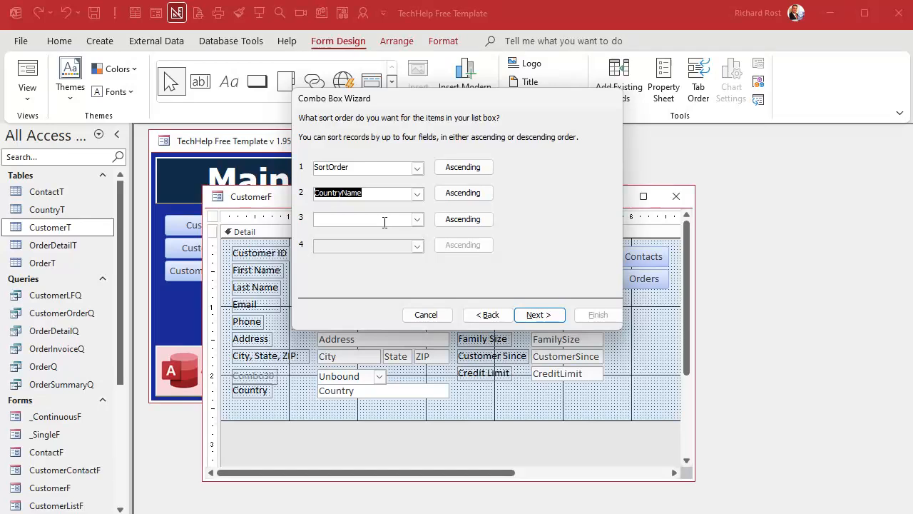
left_click(540, 314)
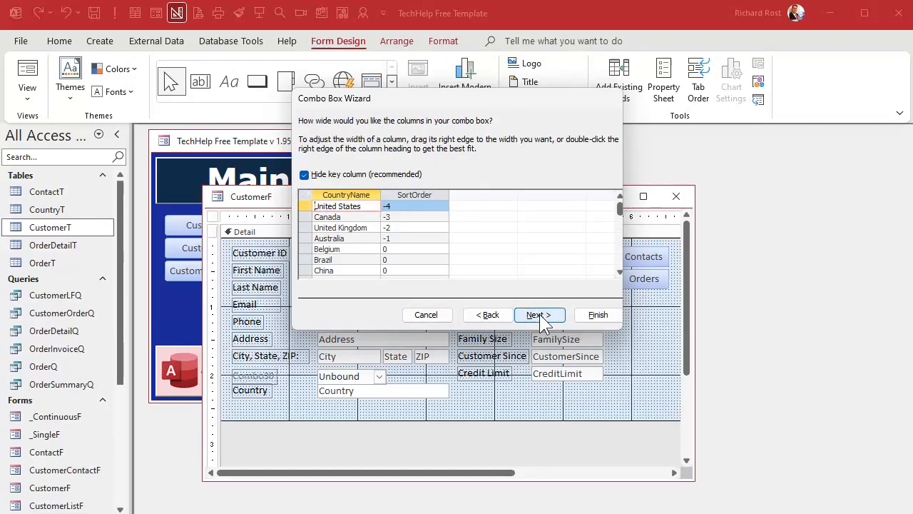
- Reveal the CountryID key column in the column-width preview, narrow it, and hide it again
left_click(335, 174)
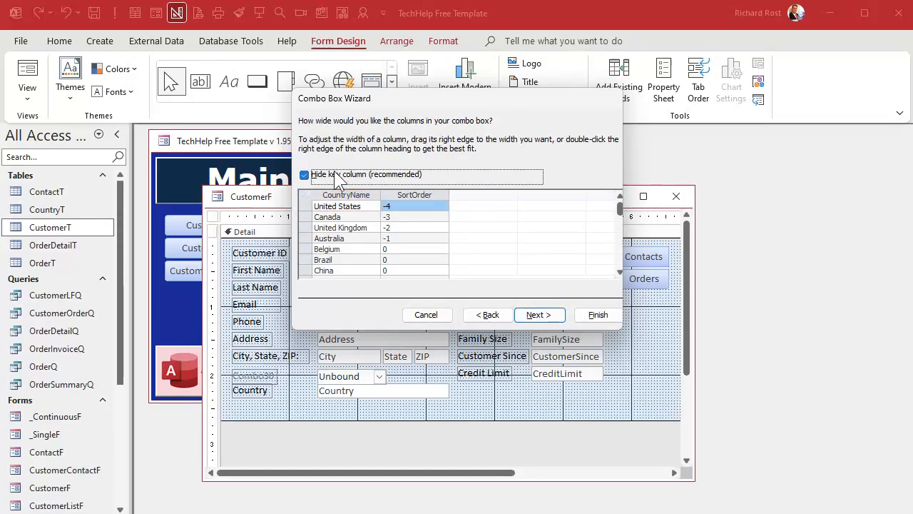
left_click(335, 175)
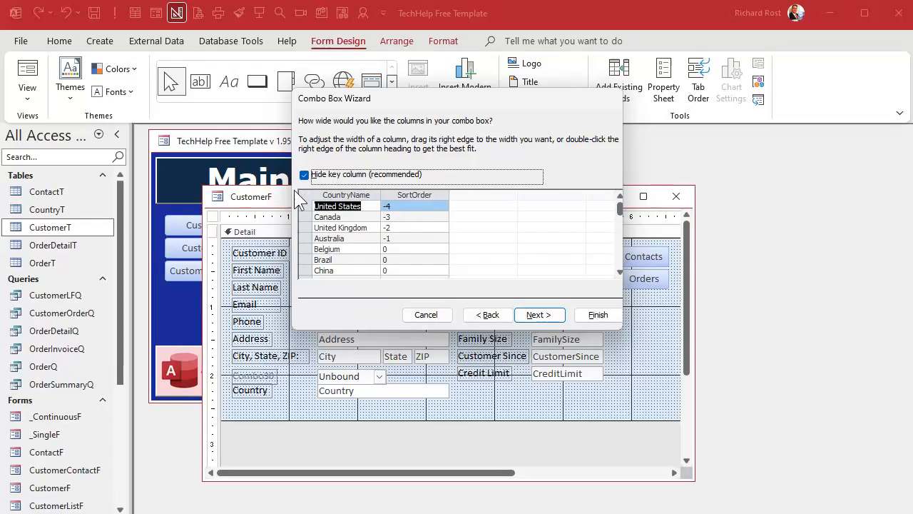
left_click(324, 175)
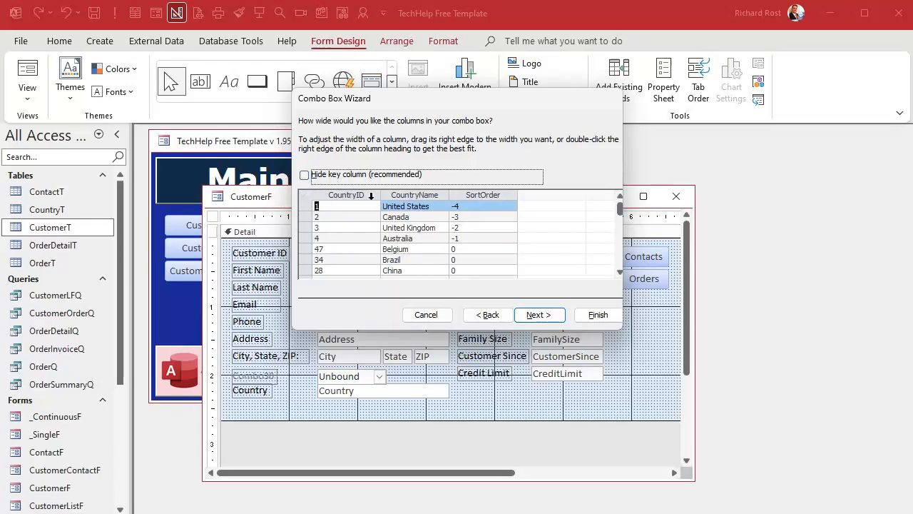
left_click_drag(378, 195, 346, 195)
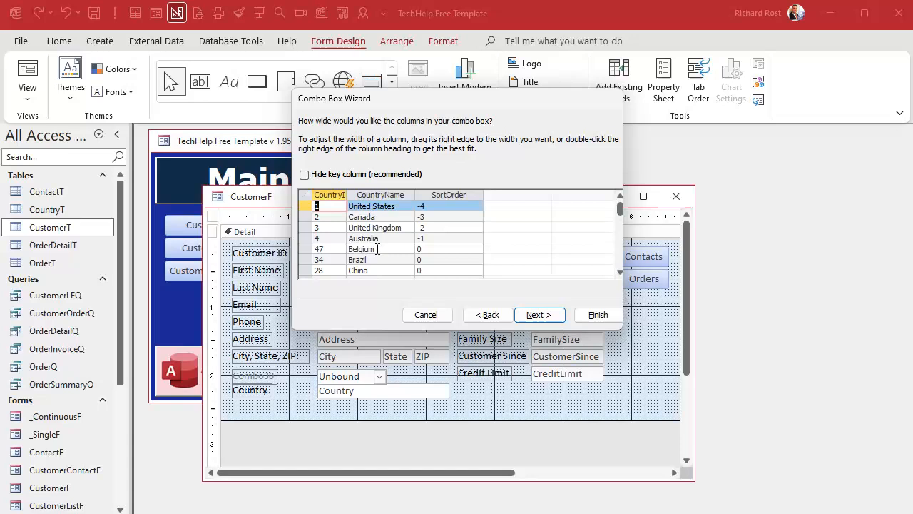
left_click(325, 175)
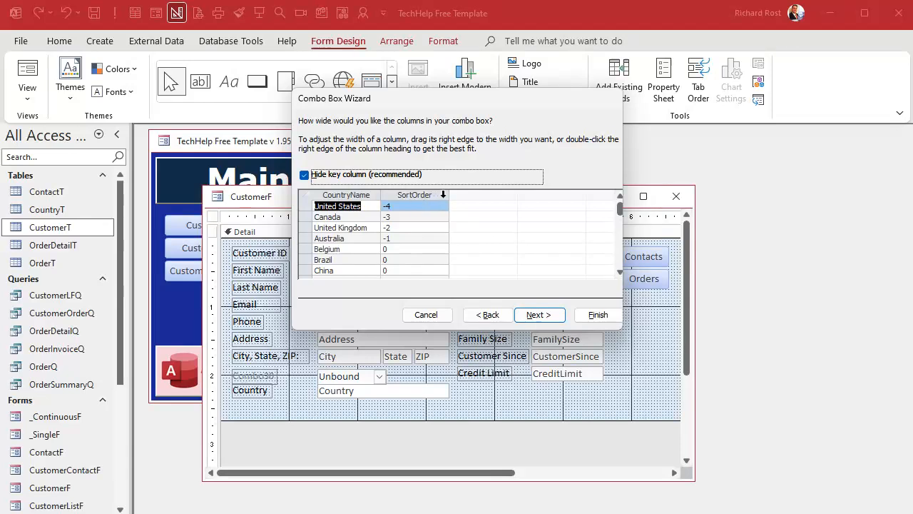
- Collapse the SortOrder column to zero width so the combo box lists only CountryName, and accept the column widths
left_click_drag(448, 193, 371, 191)
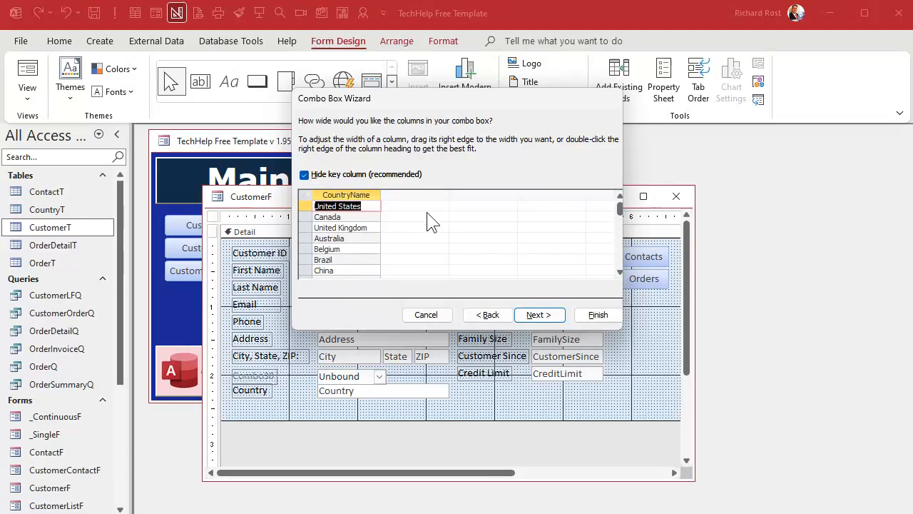
scroll(433, 222, "down", 6)
scroll(433, 222, "up", 6)
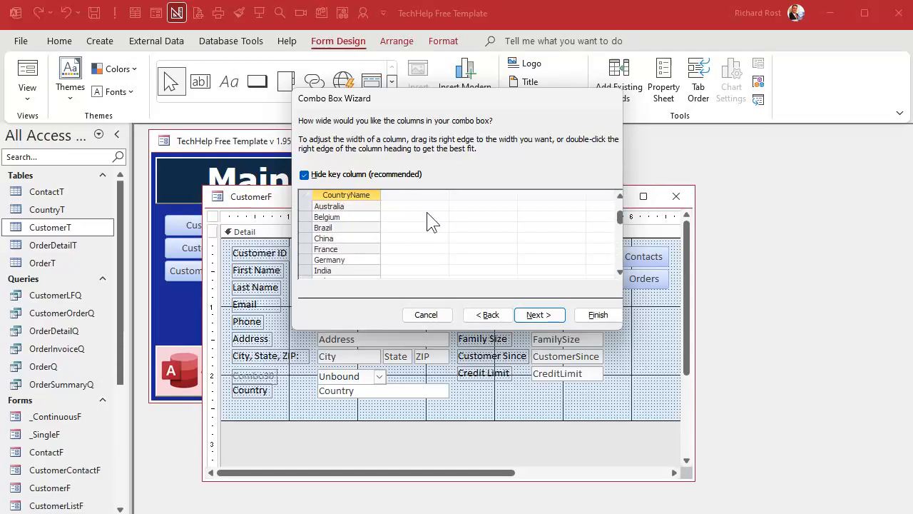
left_click(556, 316)
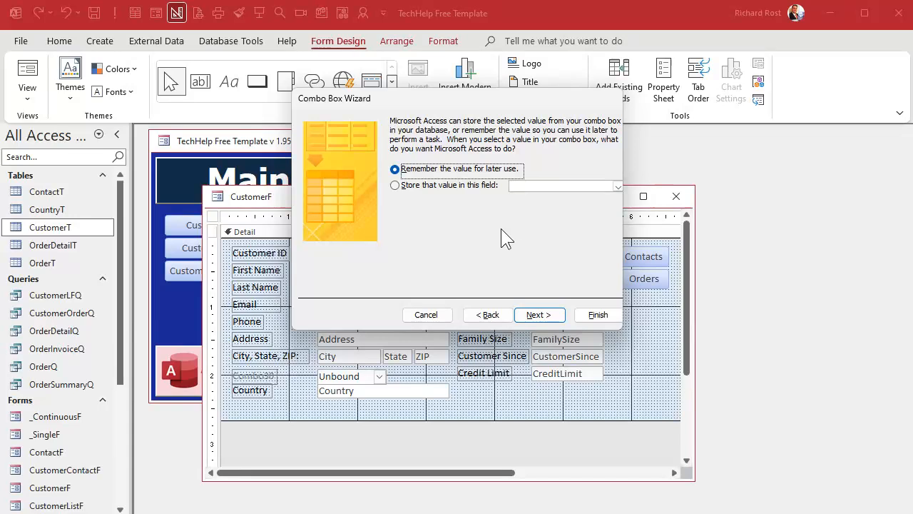
- Store the combo box's selected value in the CountryID field and finish the wizard with the default label
left_click(448, 186)
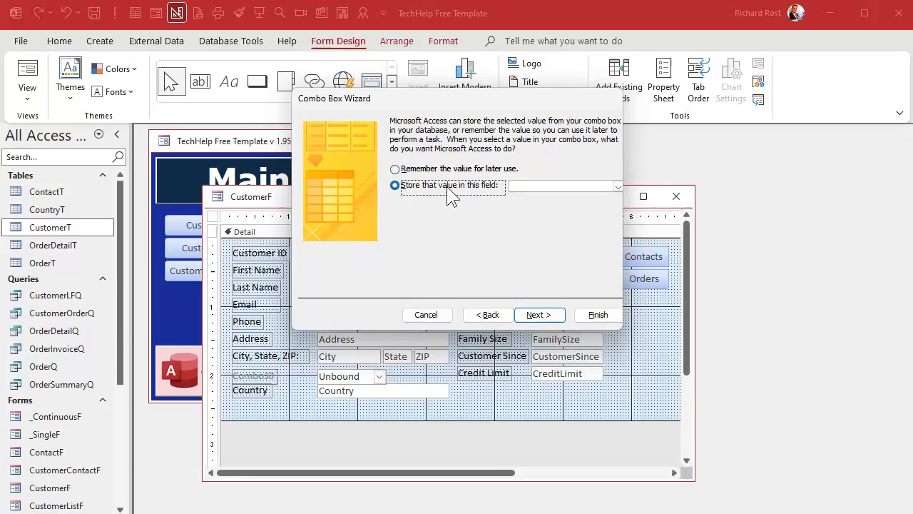
left_click(618, 186)
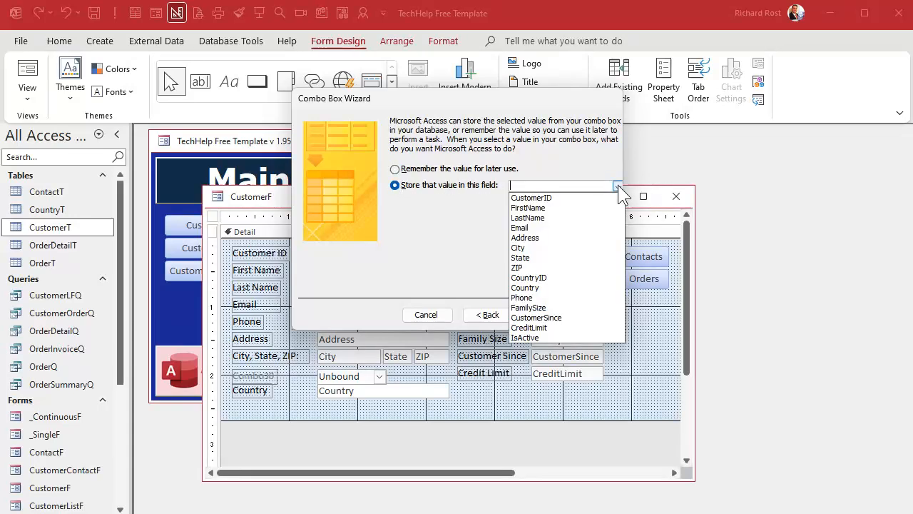
left_click(588, 280)
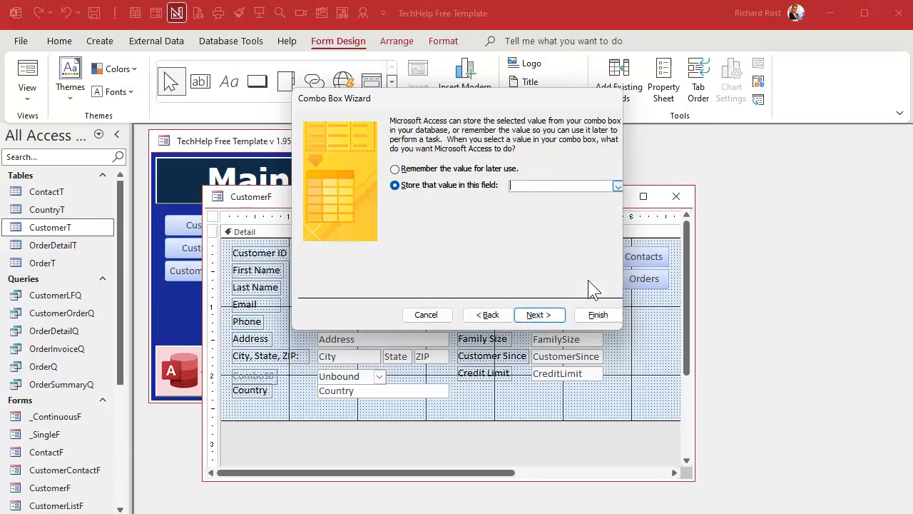
left_click(549, 316)
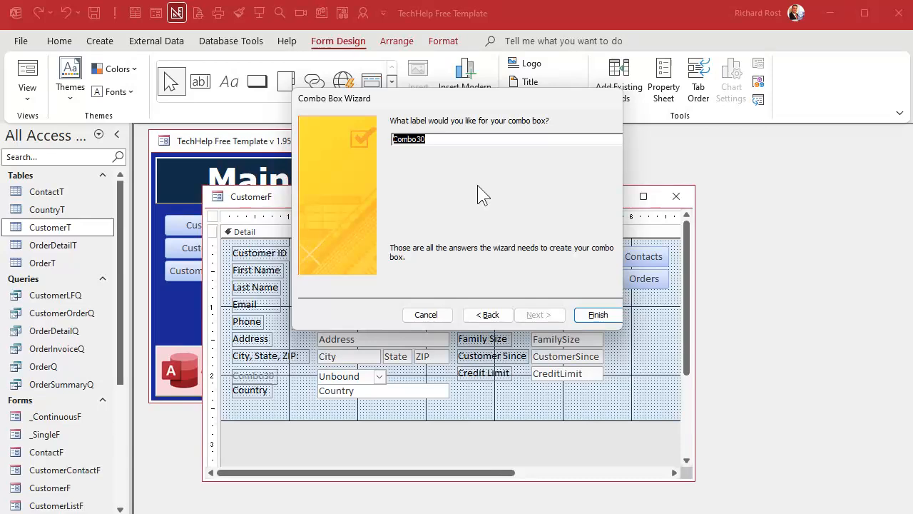
left_click(588, 315)
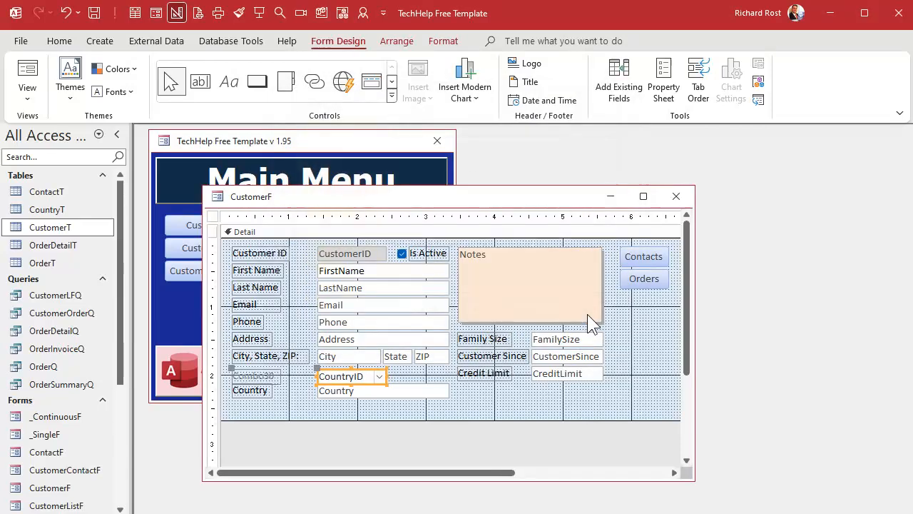
- Replace the combo box's default label with the existing Country label, and align and widen the combo box to match the Address field
left_click(257, 377)
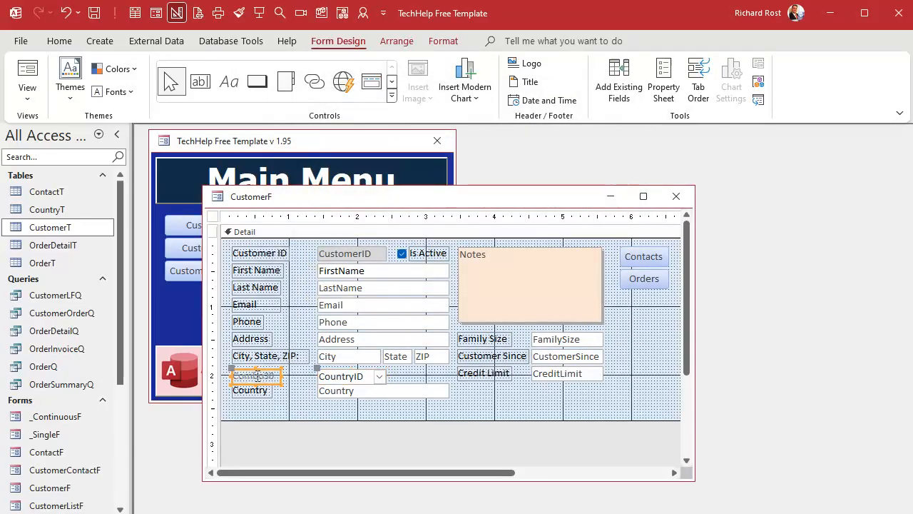
key("Delete")
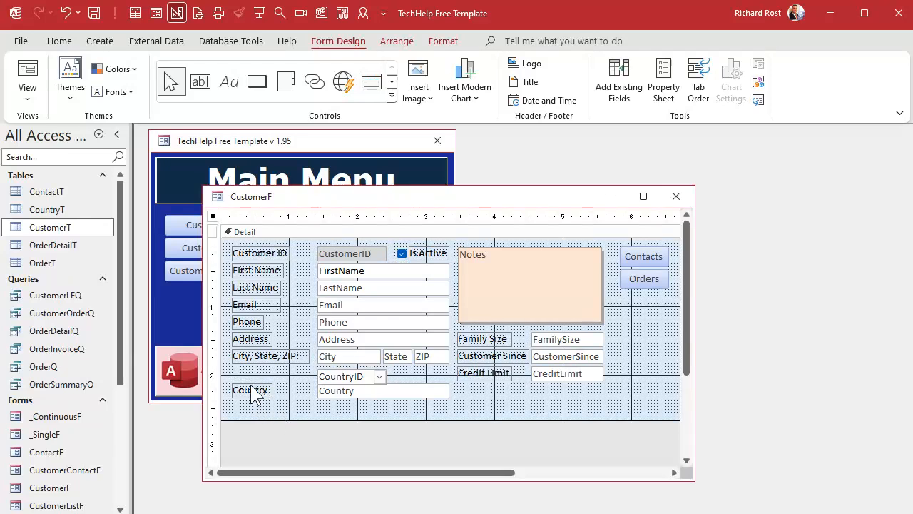
left_click(251, 389)
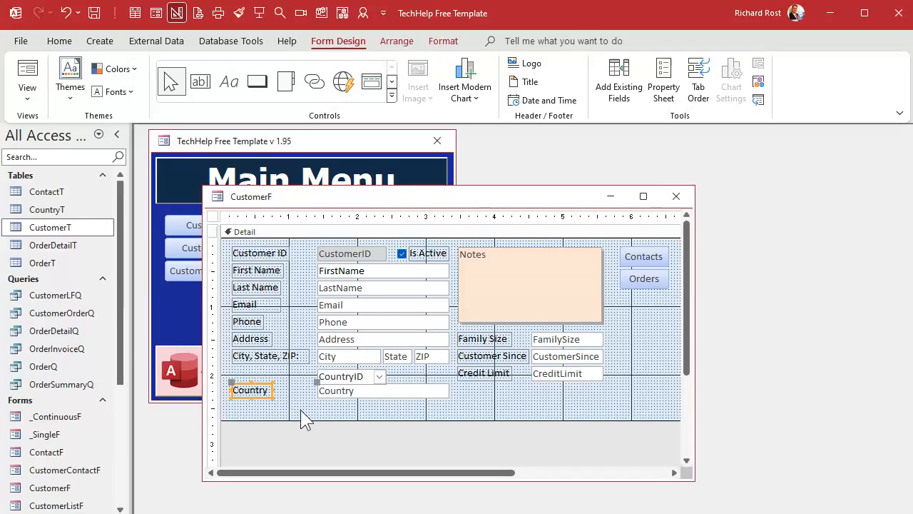
left_click(300, 408)
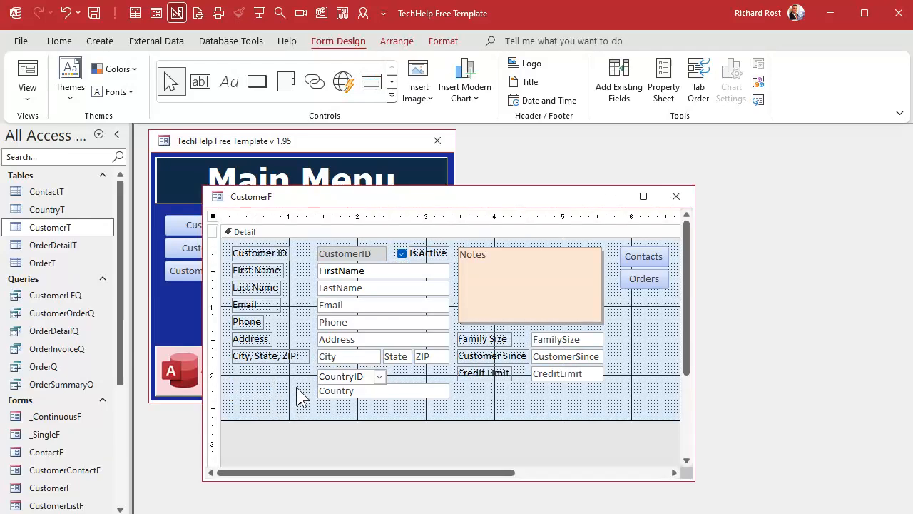
left_click(339, 373)
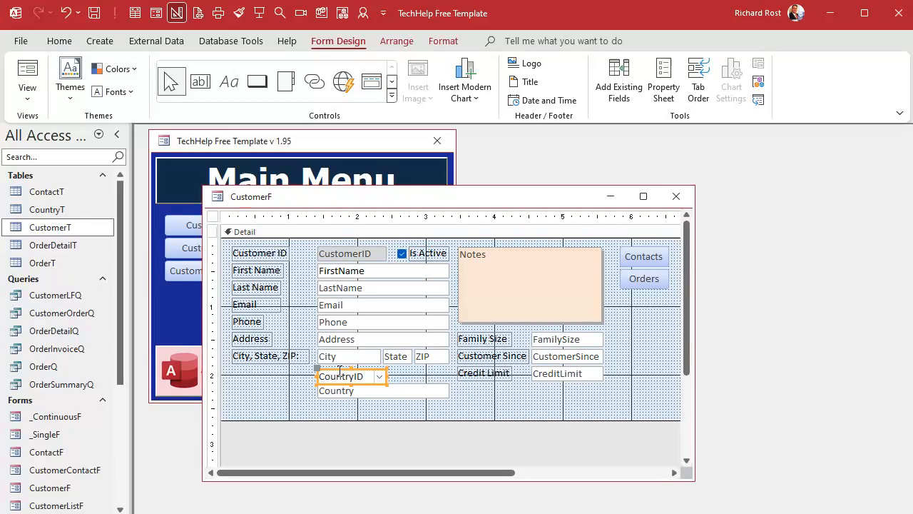
key("ctrl+v")
left_click_drag(341, 378, 447, 379)
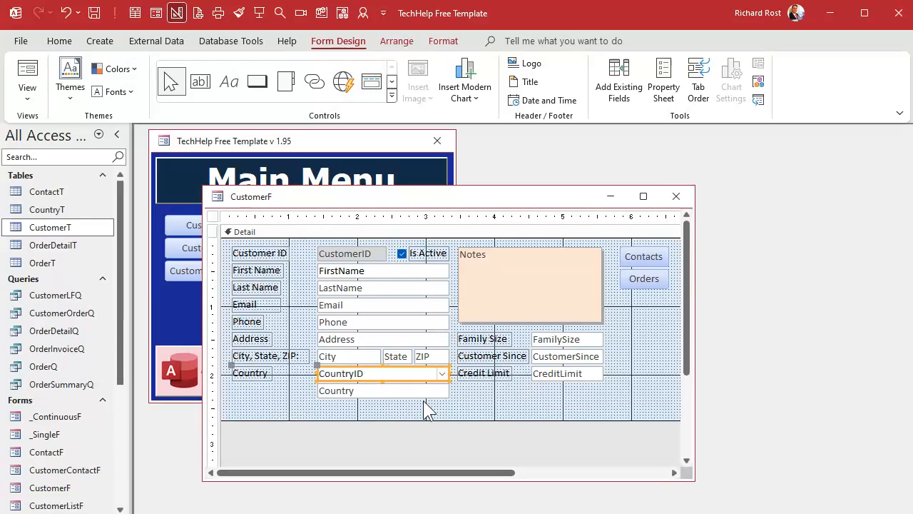
- Move the Country text box up against the CountryID combo box, narrow it slightly, and shorten the Detail section to about 2.4 inches
left_click(371, 391)
left_click_drag(371, 387, 371, 384)
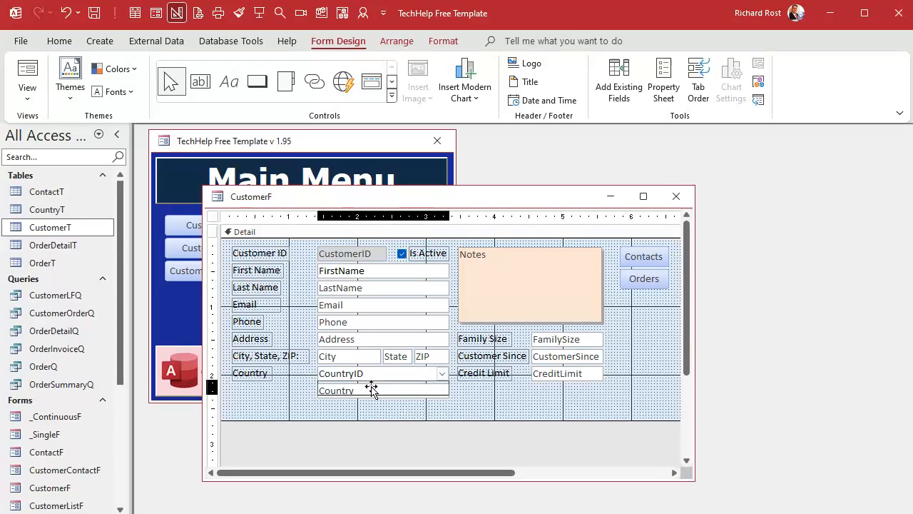
left_click_drag(447, 385, 434, 385)
left_click(469, 397)
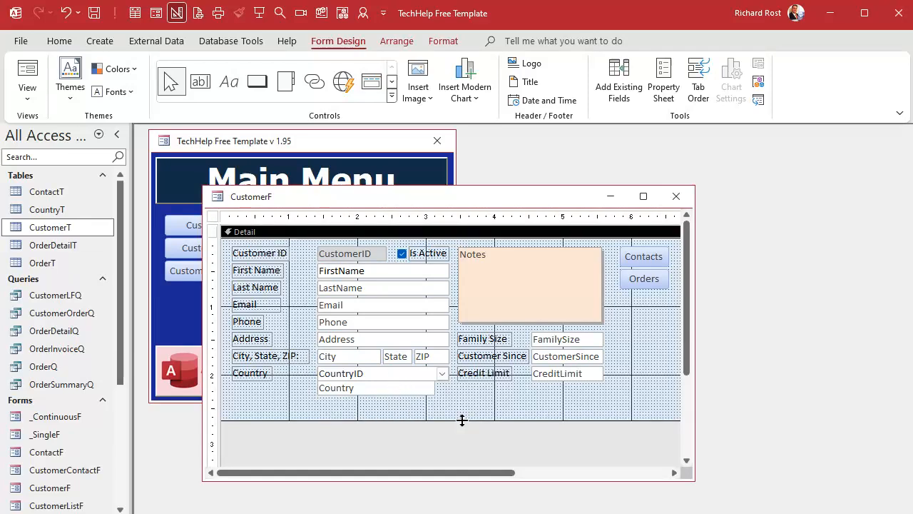
left_click_drag(463, 421, 469, 400)
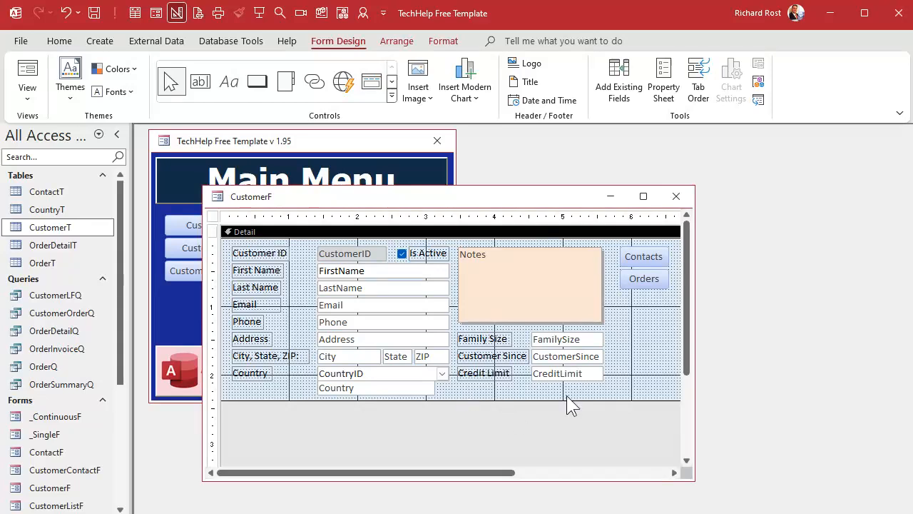
- Close the form design, reopen the customer form and browse the Country combo box's list through to its end
left_click(675, 195)
left_click(222, 249)
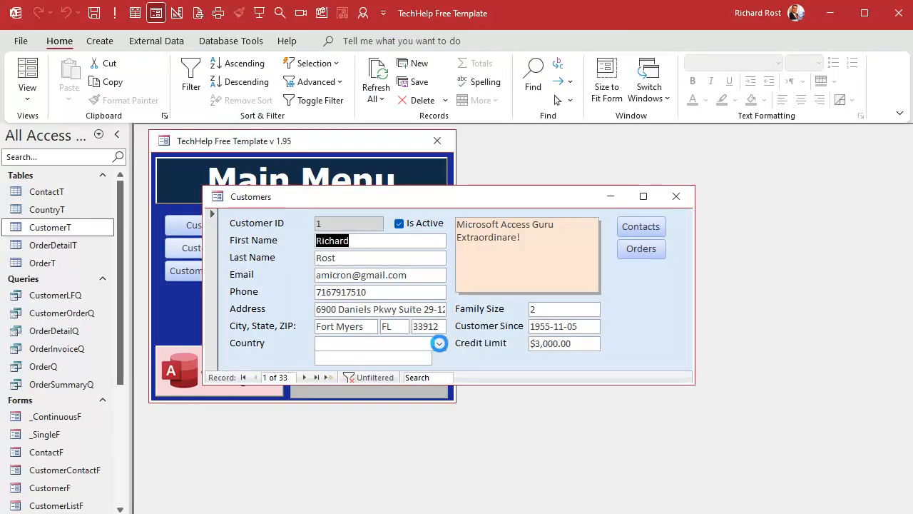
left_click(439, 343)
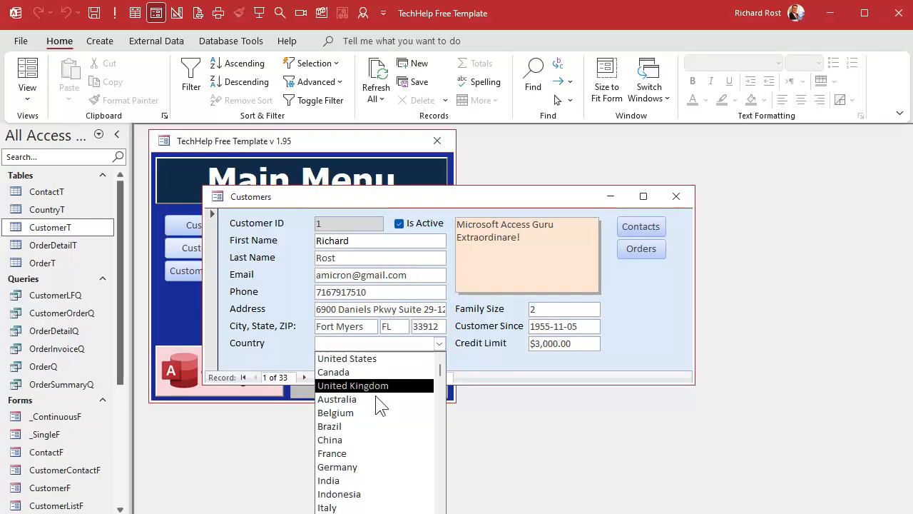
scroll(377, 428, "down", 6)
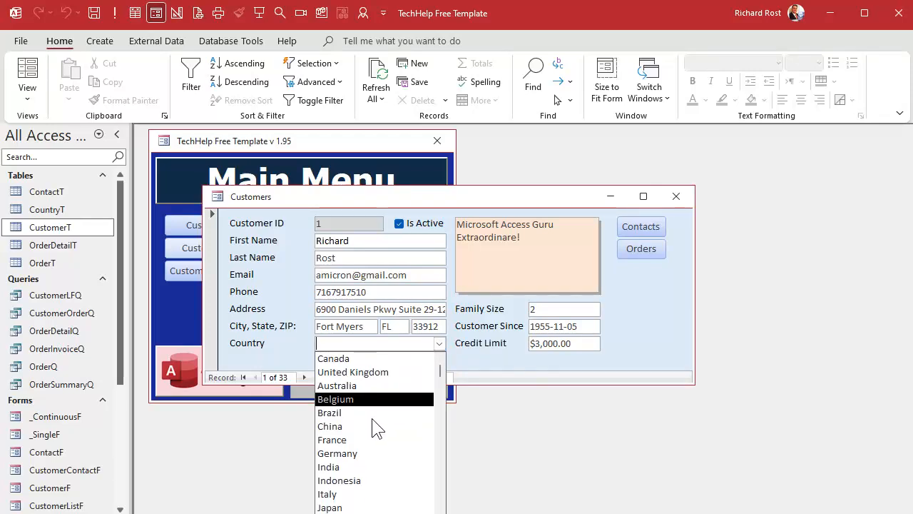
scroll(376, 429, "down", 3)
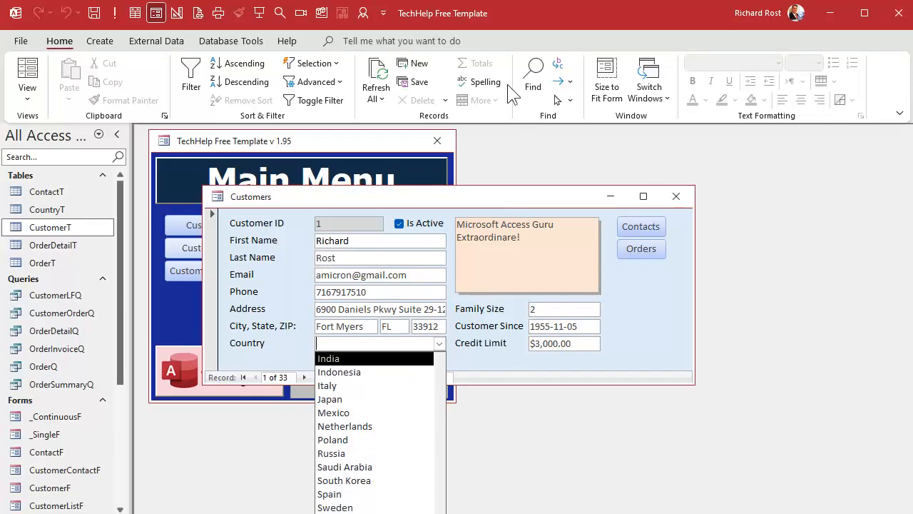
left_click_drag(504, 22, 498, 0)
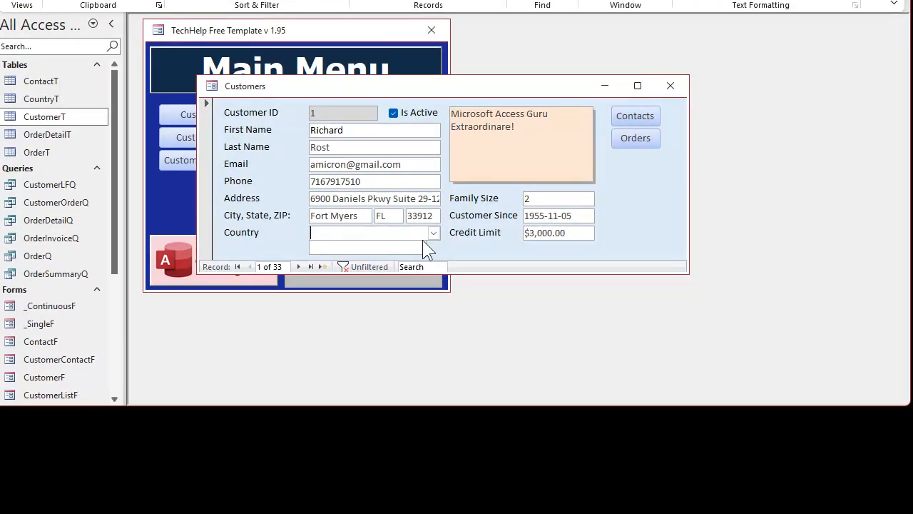
left_click(434, 233)
scroll(400, 389, "down", 3)
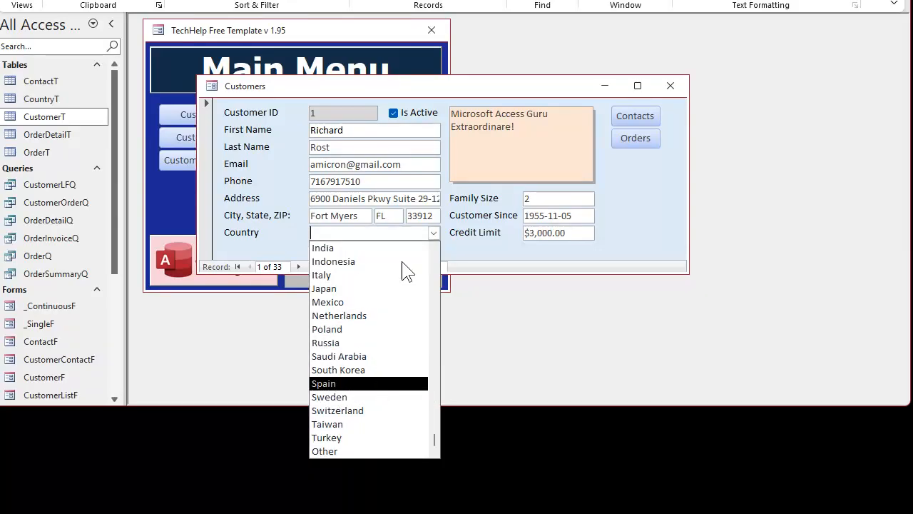
- Return the customer form to Design View, enlarge its window and rename the CountryID combo box CountryCombo
right_click(460, 89)
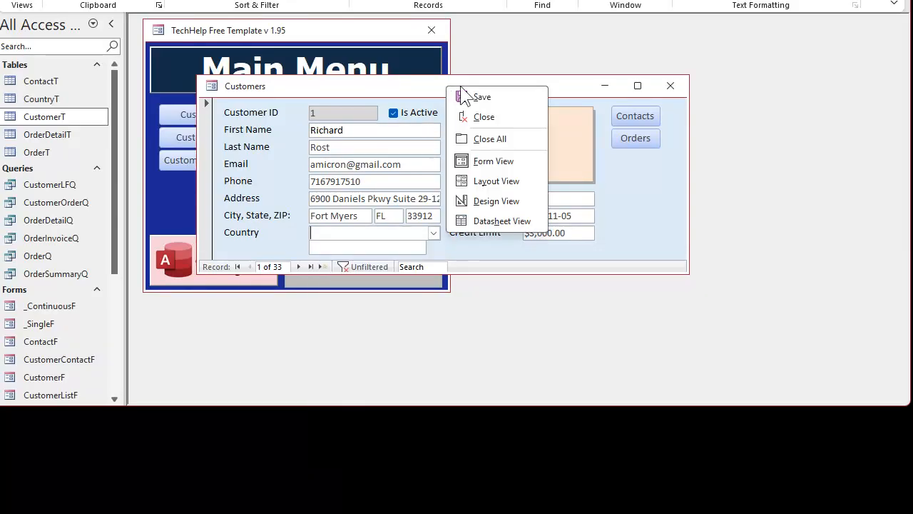
left_click(494, 199)
left_click_drag(436, 273, 421, 325)
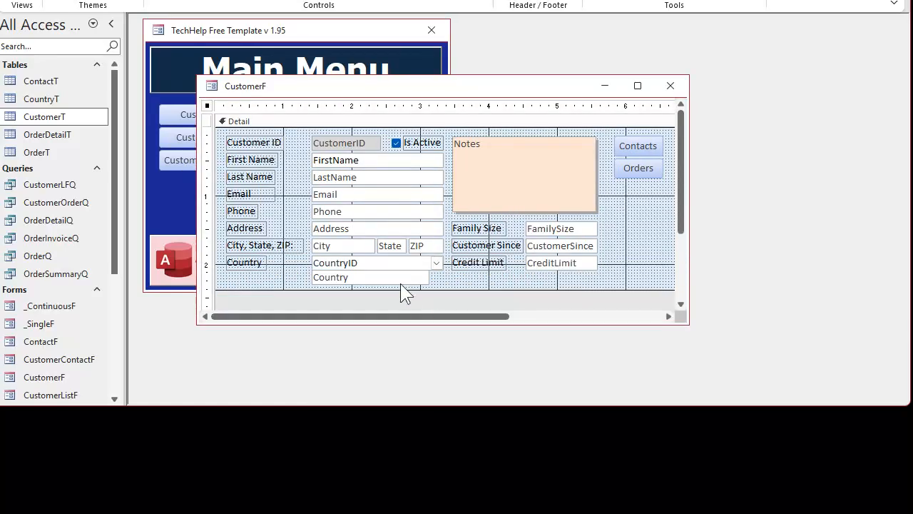
double_click(389, 264)
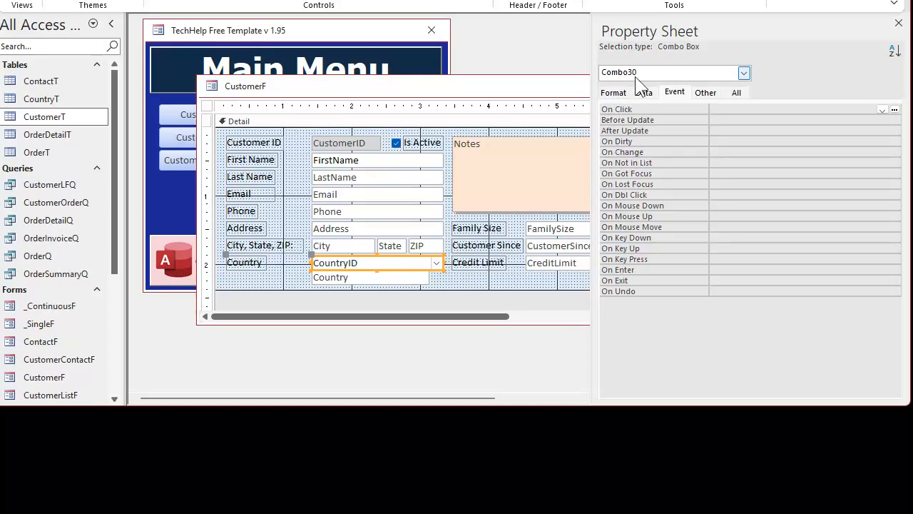
left_click(736, 99)
left_click(700, 108)
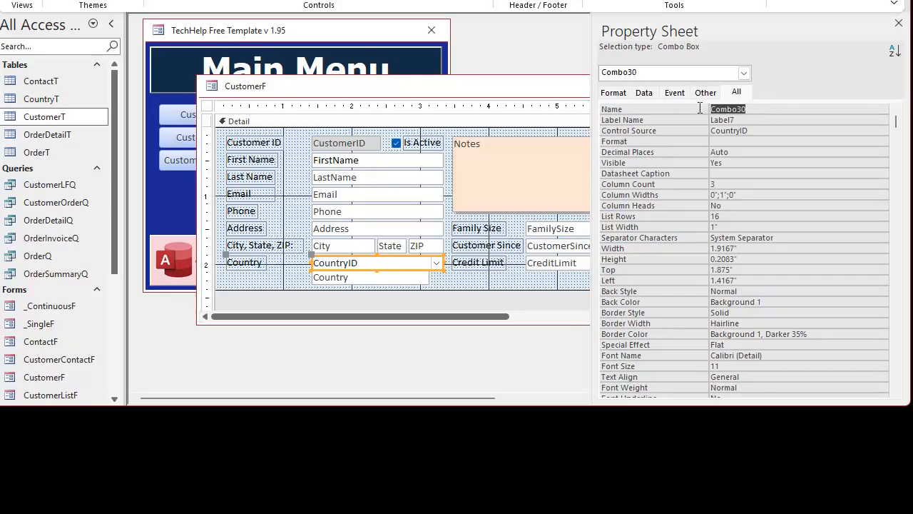
type("CountryCombo")
key("Tab")
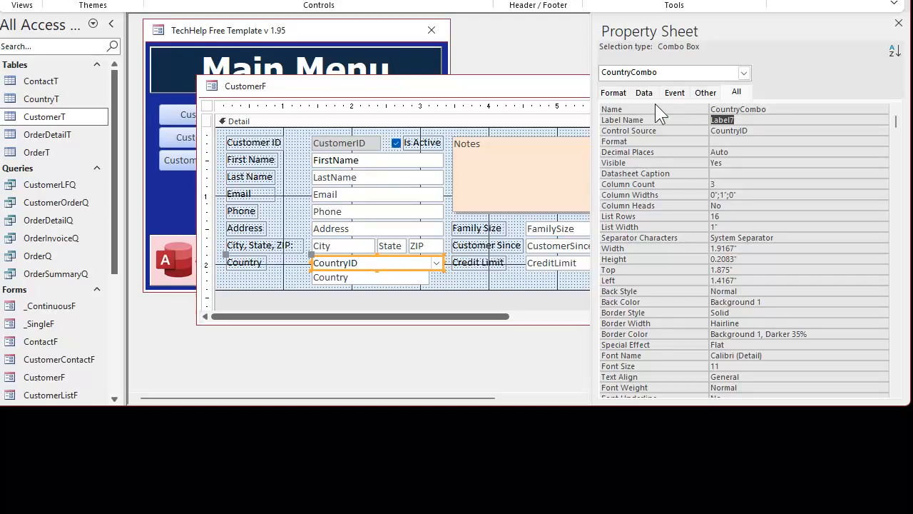
- Limit the country combo box to 8 list rows, then close the design and reopen the customer form
left_click(611, 93)
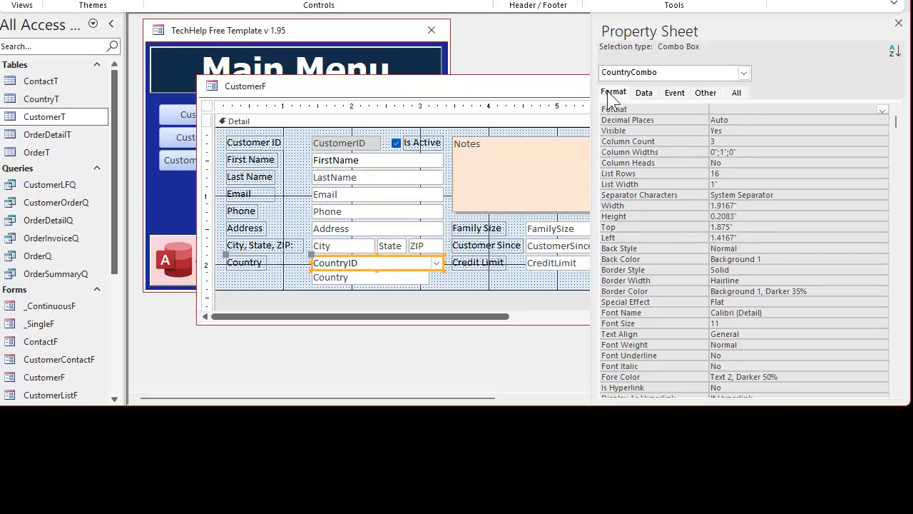
left_click(706, 184)
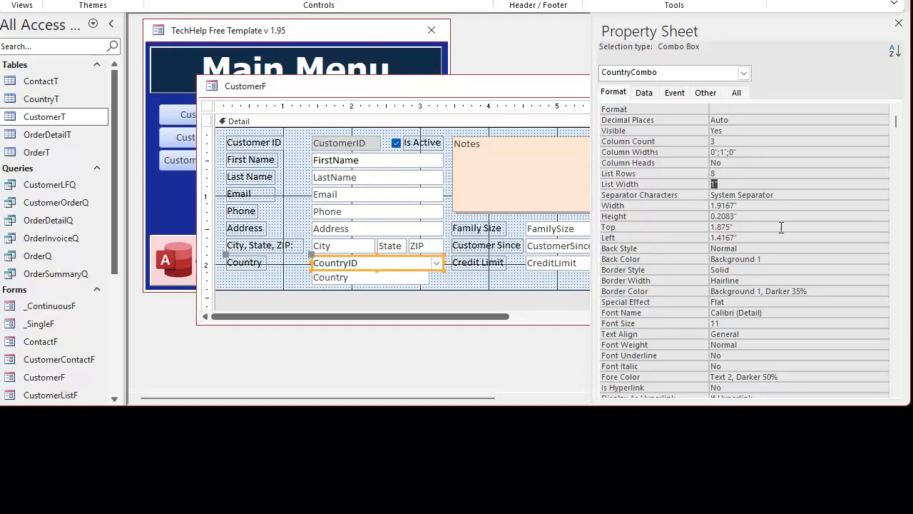
left_click(898, 23)
left_click(671, 85)
left_click(228, 137)
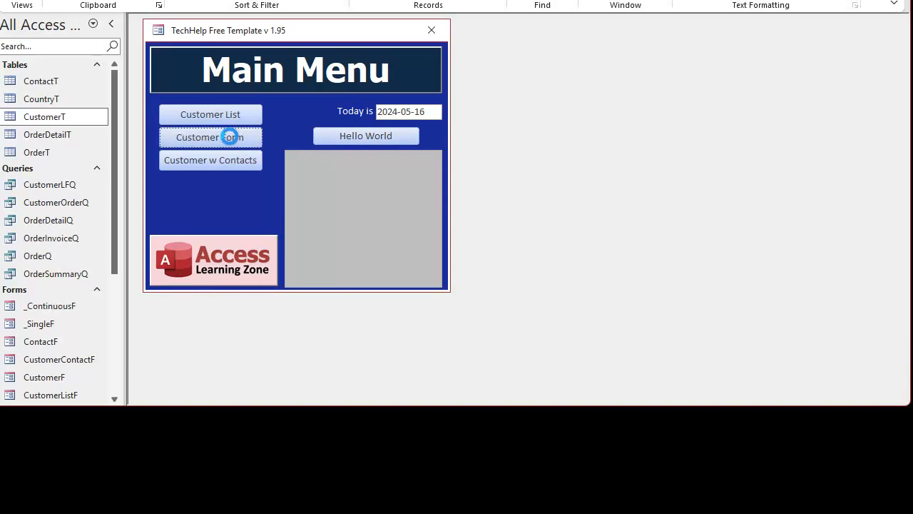
- Look through the shortened Country list, try China, and enter Other as the first customer's country
left_click(434, 233)
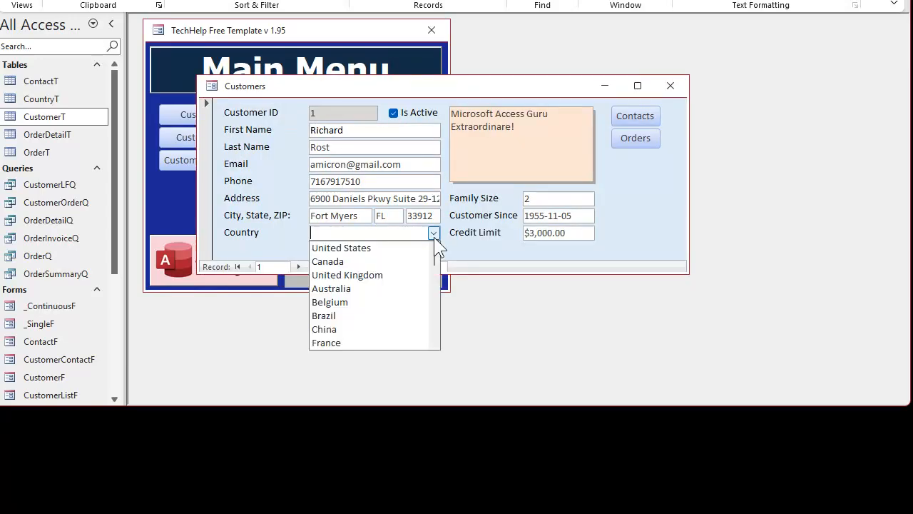
scroll(391, 307, "down", 2)
scroll(387, 292, "down", 3)
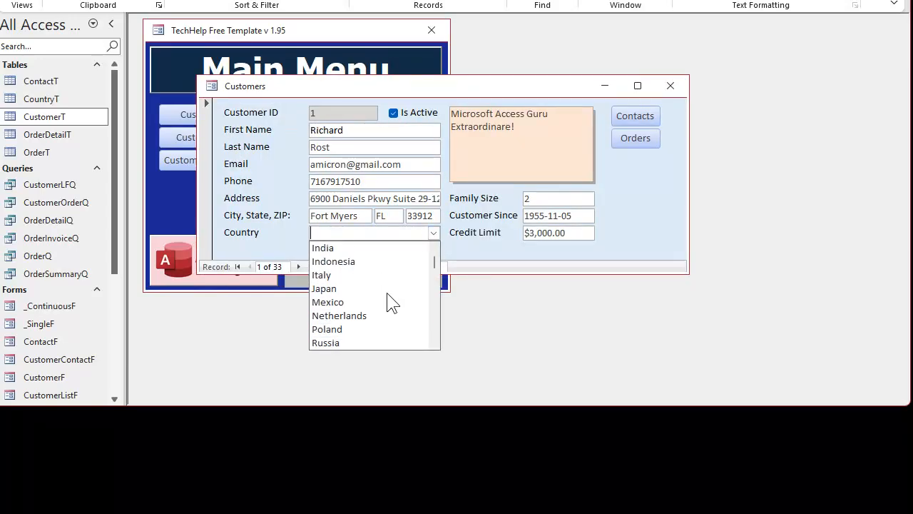
scroll(387, 292, "up", 5)
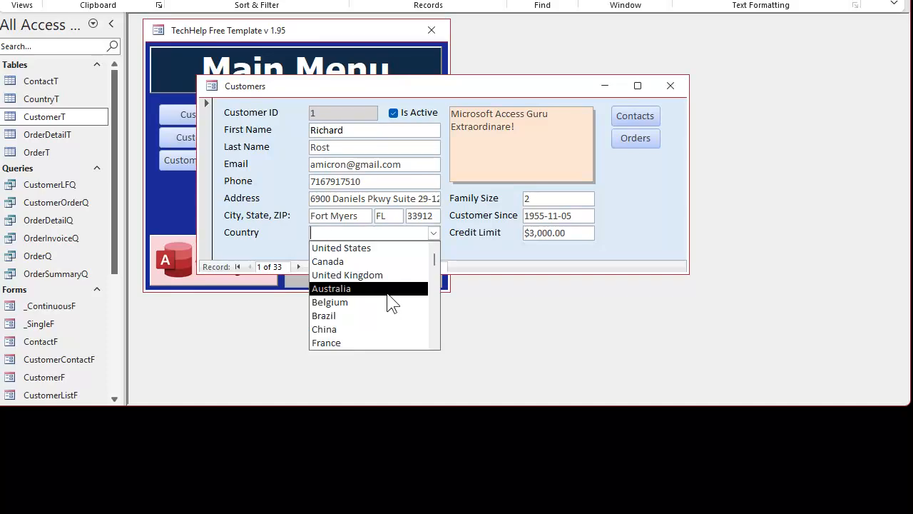
type("ch")
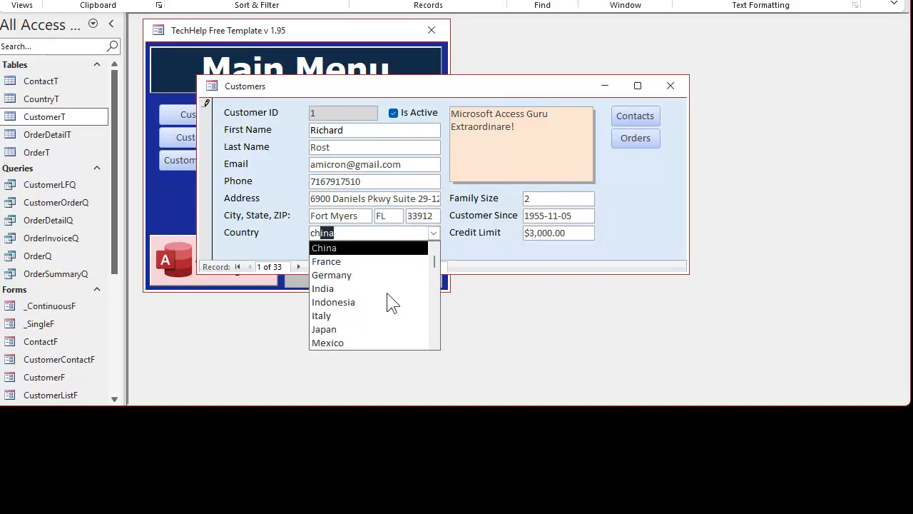
key("BackSpace")
key("BackSpace")
key("BackSpace")
type("other")
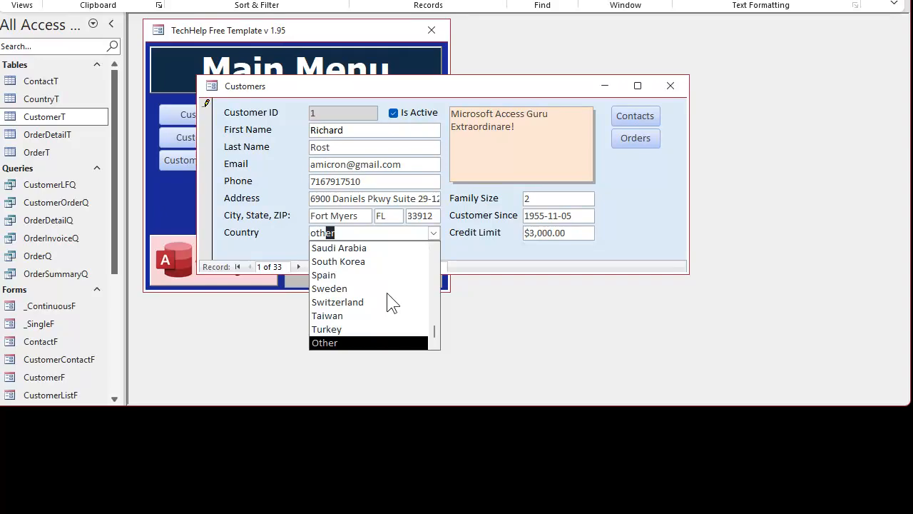
key("Tab")
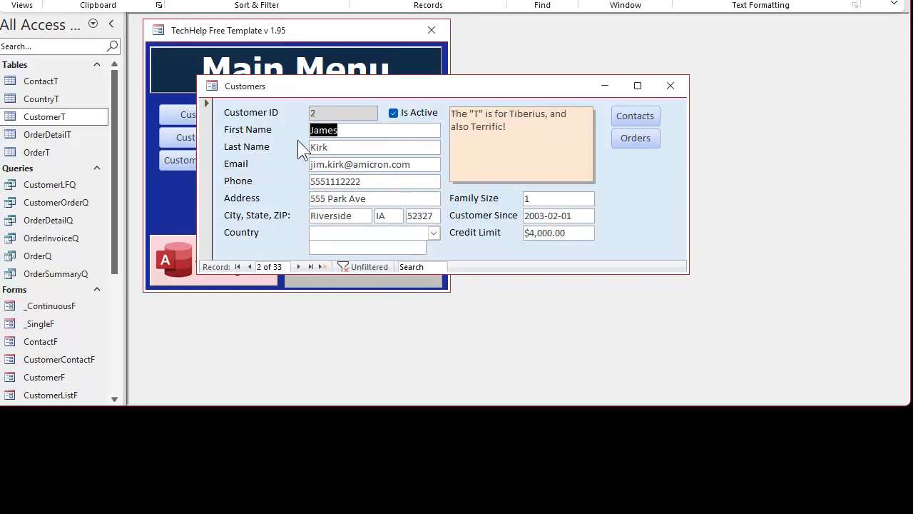
- Go back to the first customer record and test where the focus moves after the Country combo box
left_click(252, 264)
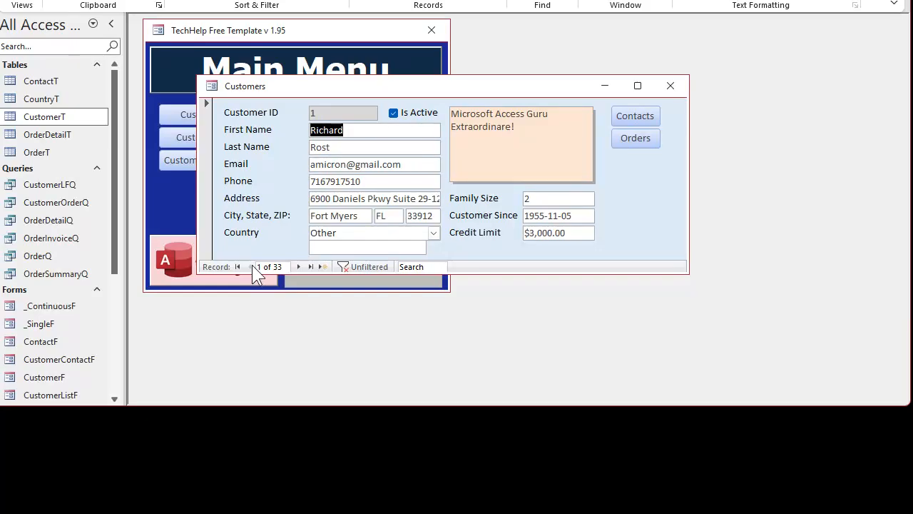
left_click(339, 234)
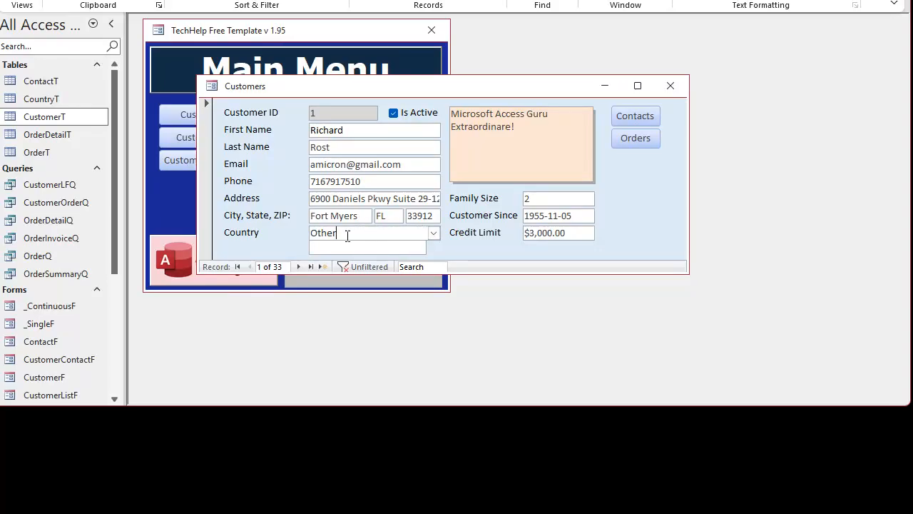
key("Tab")
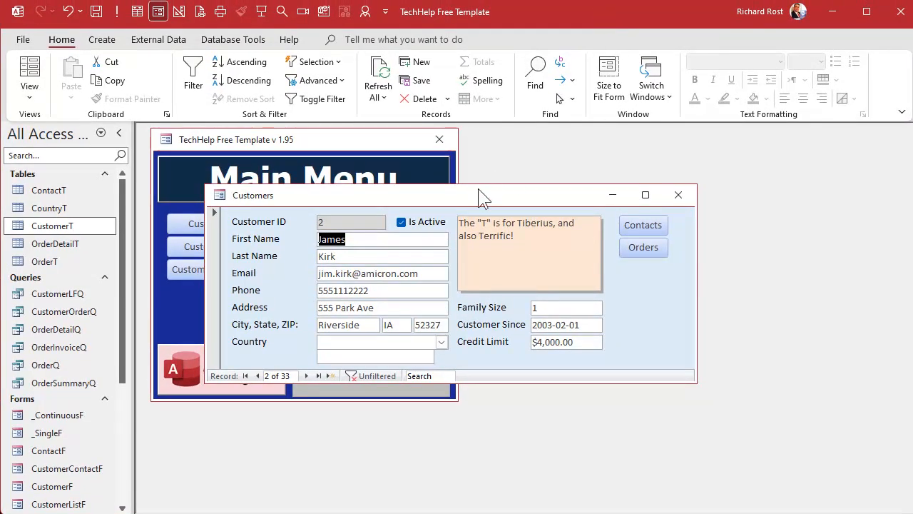
- In the design of CustomerF, move CountryCombo directly after ZIP in the Detail section's tab order
right_click(480, 189)
left_click(521, 307)
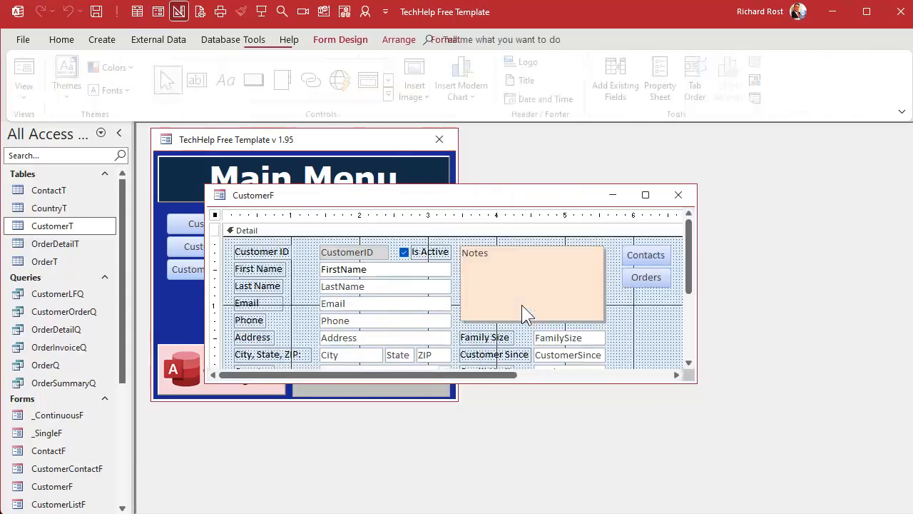
left_click_drag(548, 383, 528, 459)
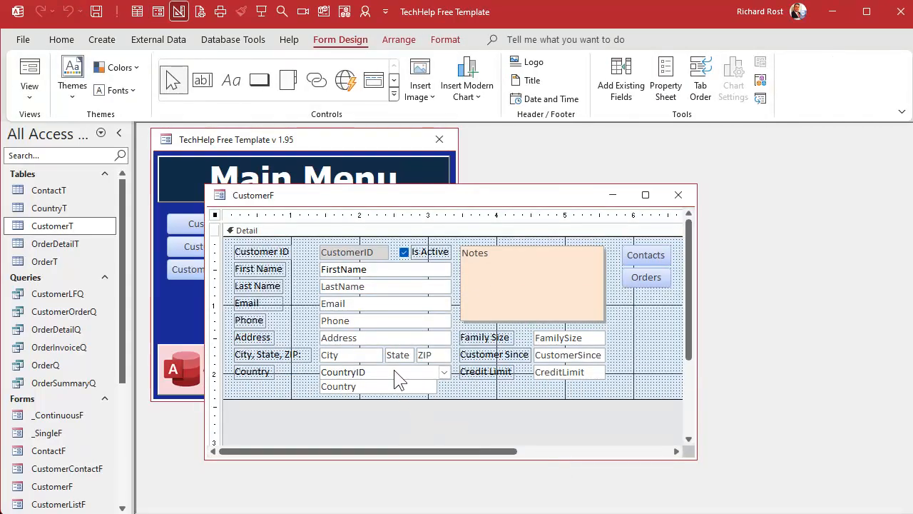
left_click(451, 392)
left_click(701, 85)
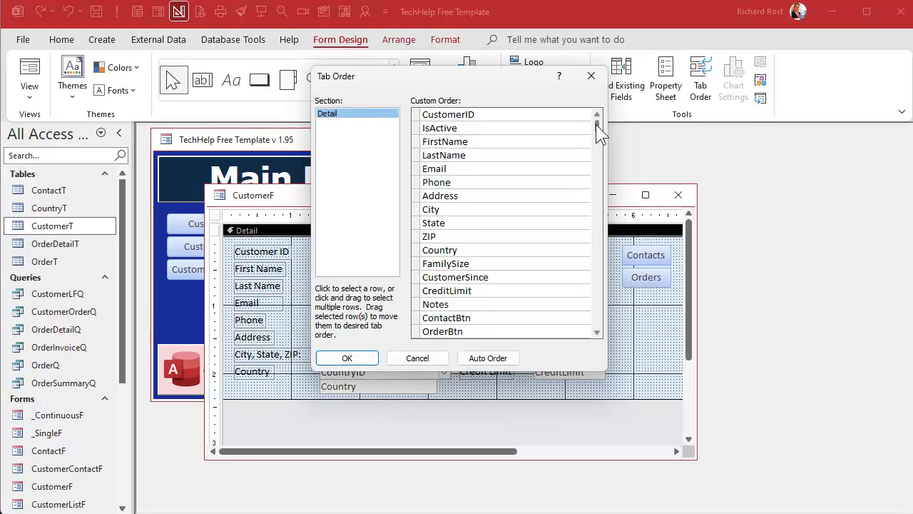
left_click_drag(595, 124, 607, 332)
left_click(415, 331)
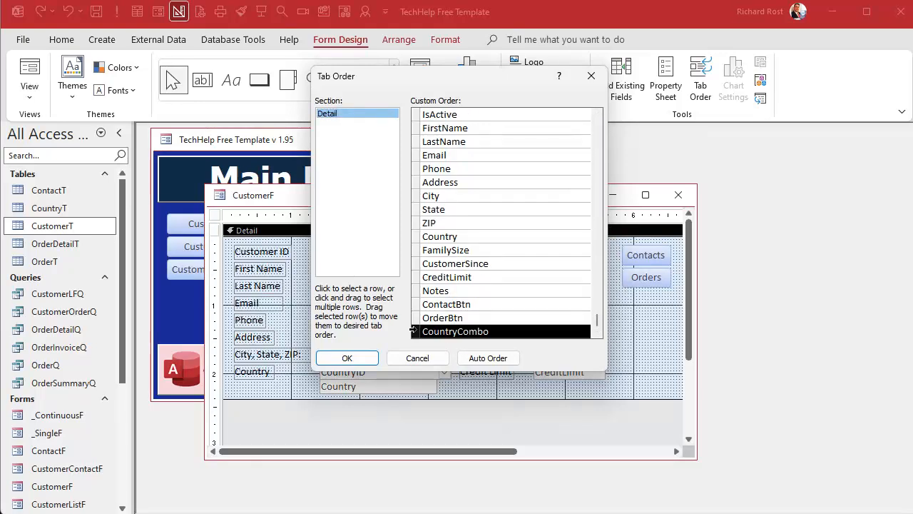
left_click_drag(416, 331, 418, 236)
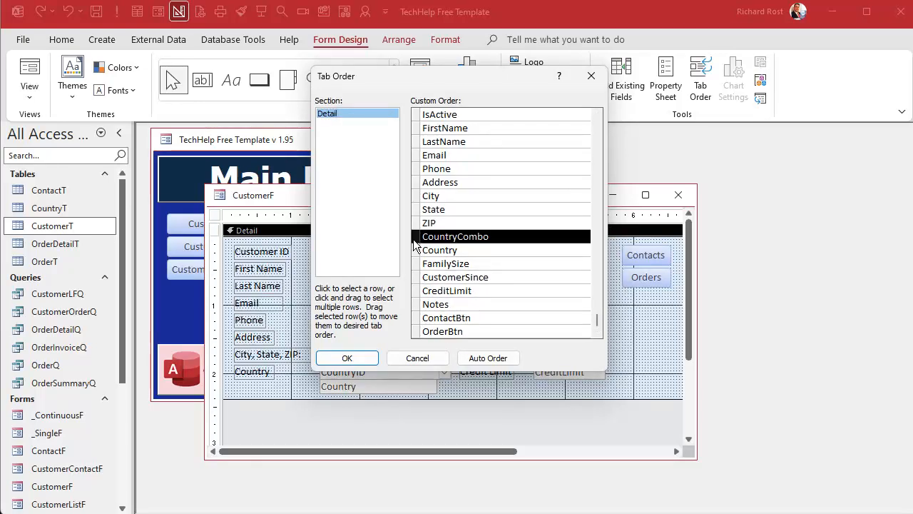
left_click(347, 358)
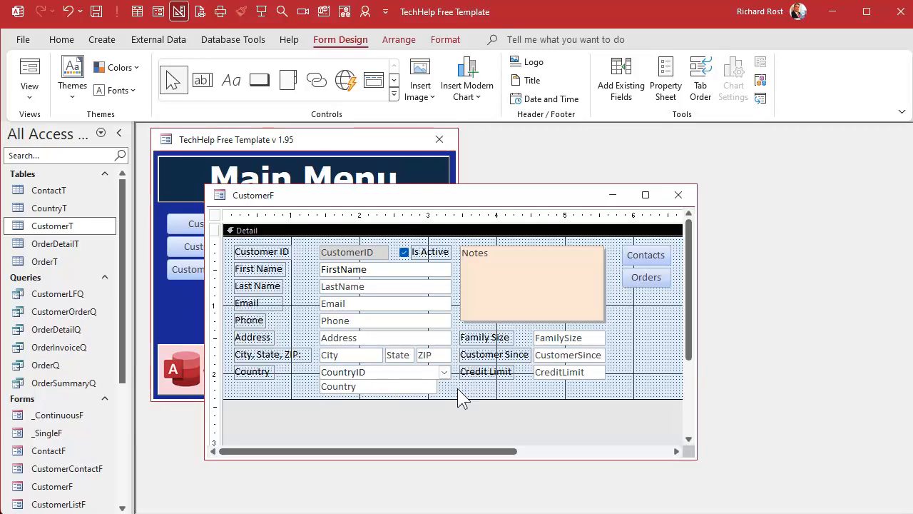
- Set the Cycle property of the CustomerF form to Current Record and close its properties
double_click(215, 215)
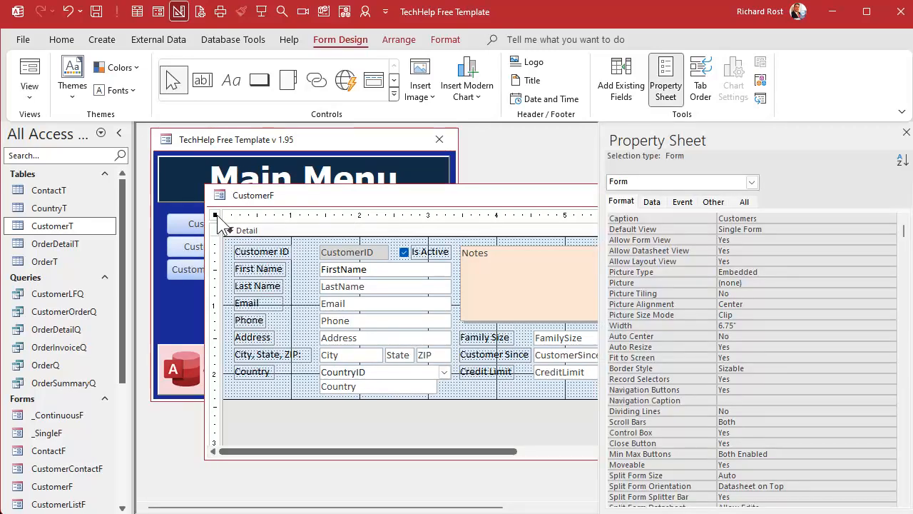
left_click(715, 201)
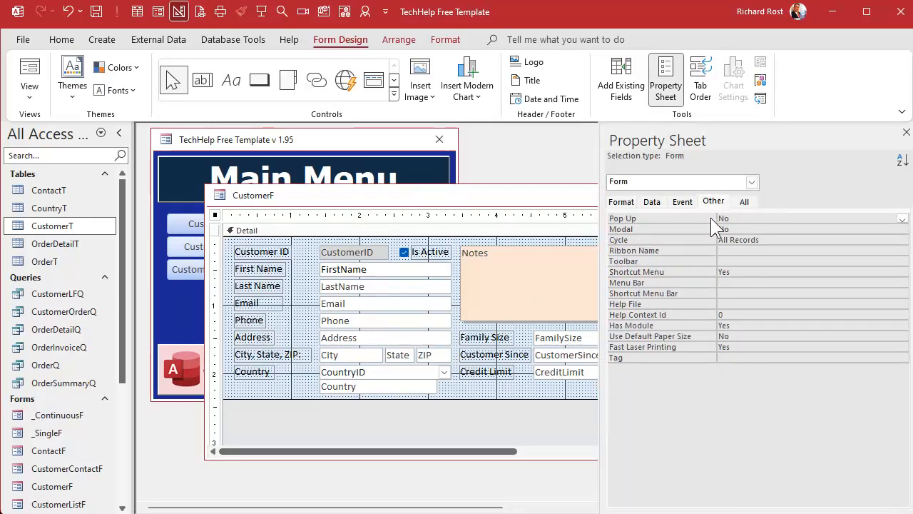
left_click(879, 239)
left_click(902, 240)
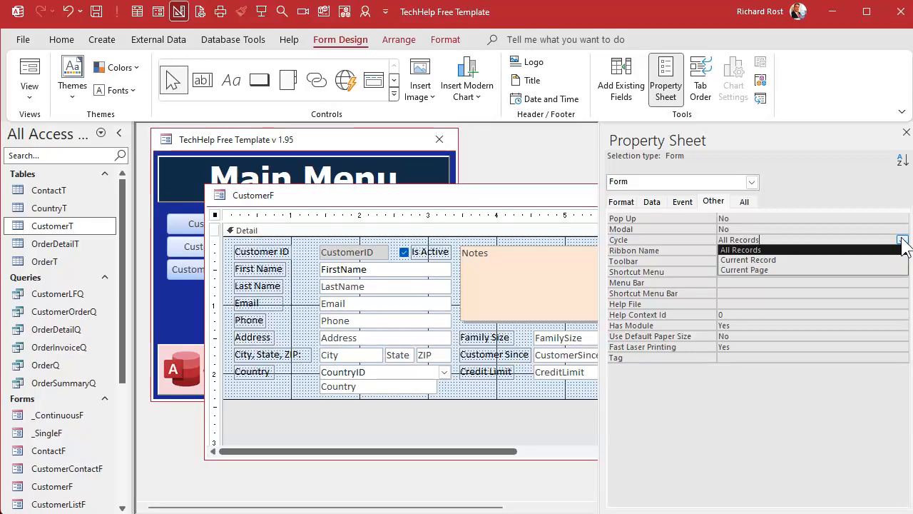
left_click(864, 260)
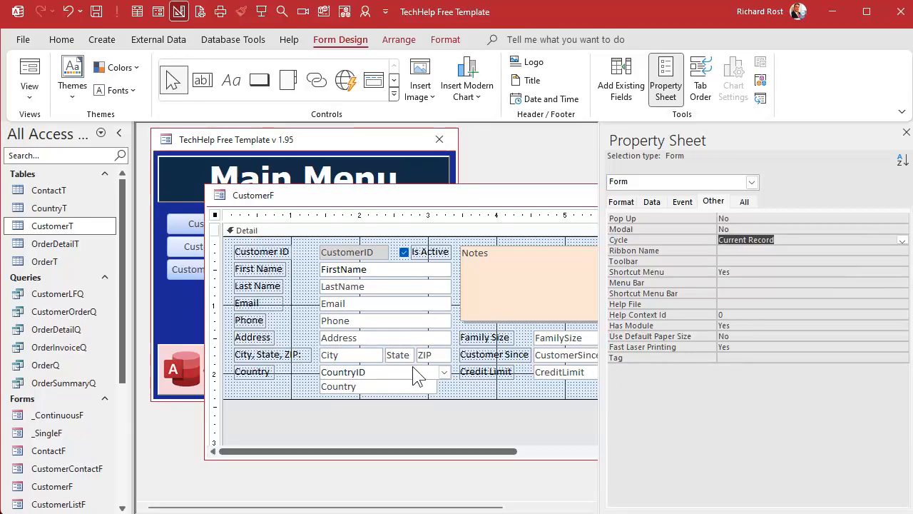
left_click(906, 132)
- Close CustomerF, saving its design changes, and reopen the customer form from the Main Menu
left_click(674, 197)
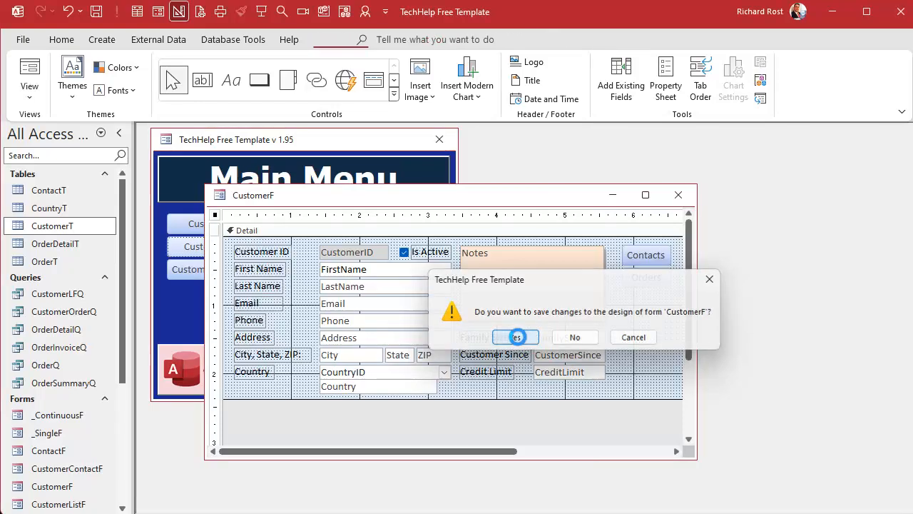
left_click(518, 334)
left_click(232, 248)
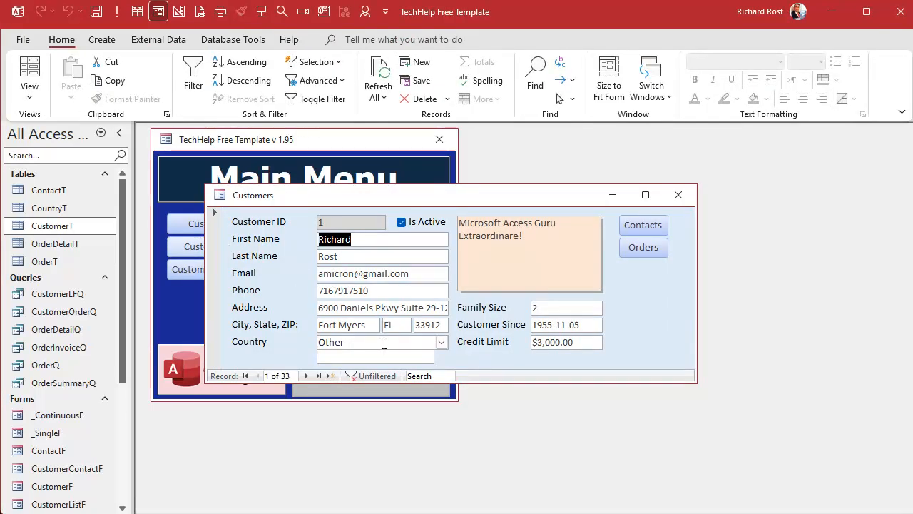
- Test the tab order of the customer form by moving through every field of the first record and back to First Name
key("Tab")
key("Tab")
key("Tab")
key("Tab")
key("Tab")
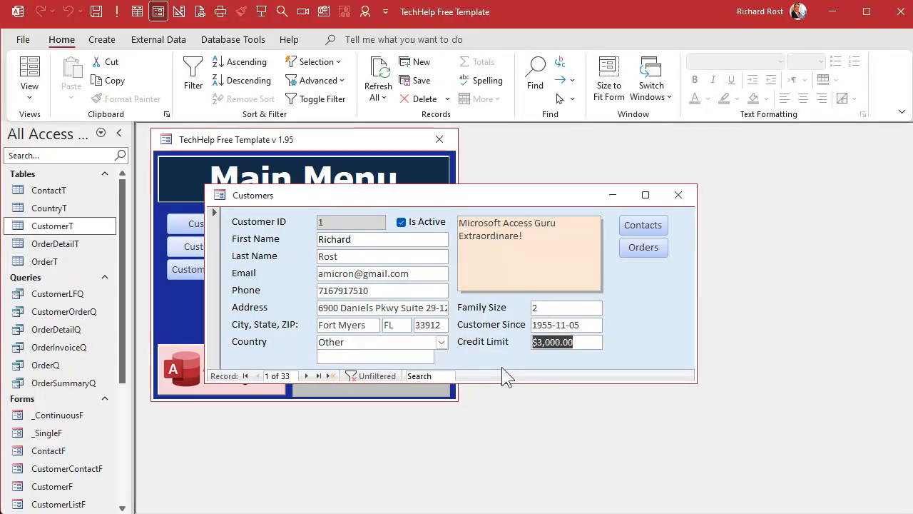
key("Tab")
key("Tab")
key("Tab")
key("Tab")
key("Tab")
key("Tab")
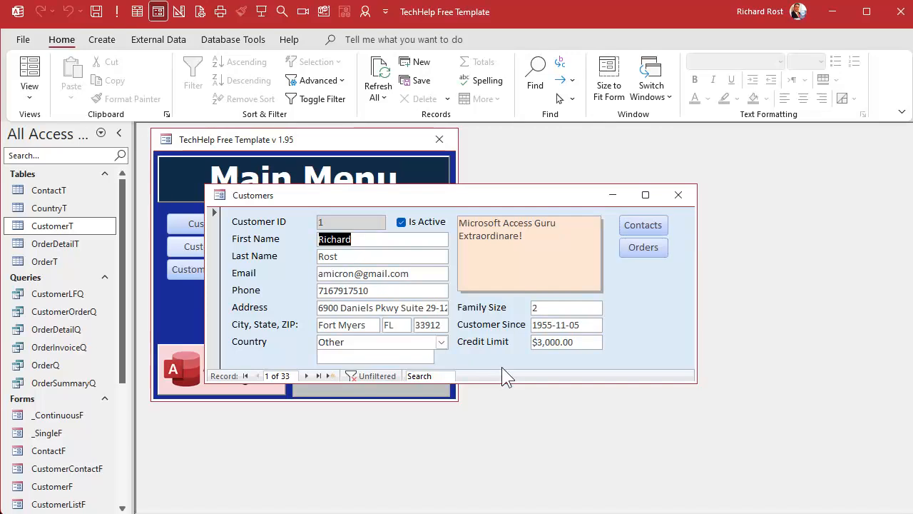
- View the second customer record, return to the first, and close the customer form
left_click(306, 375)
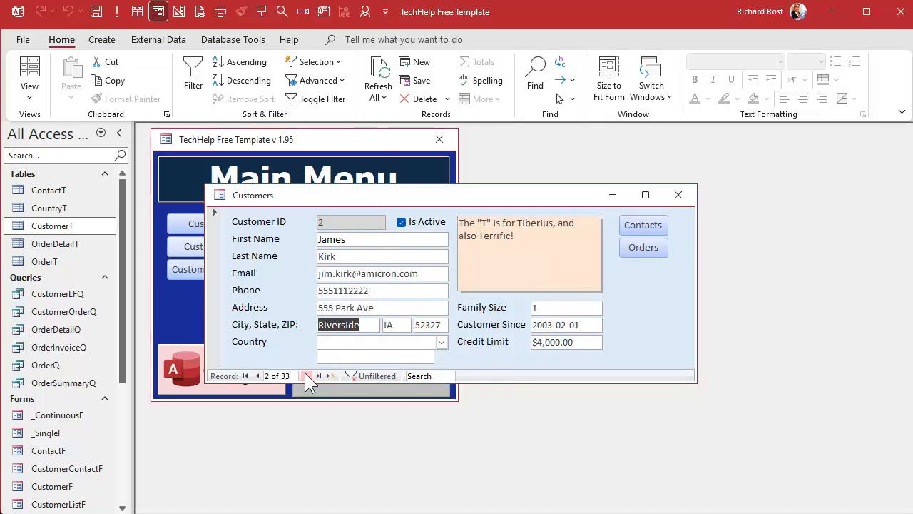
left_click(259, 376)
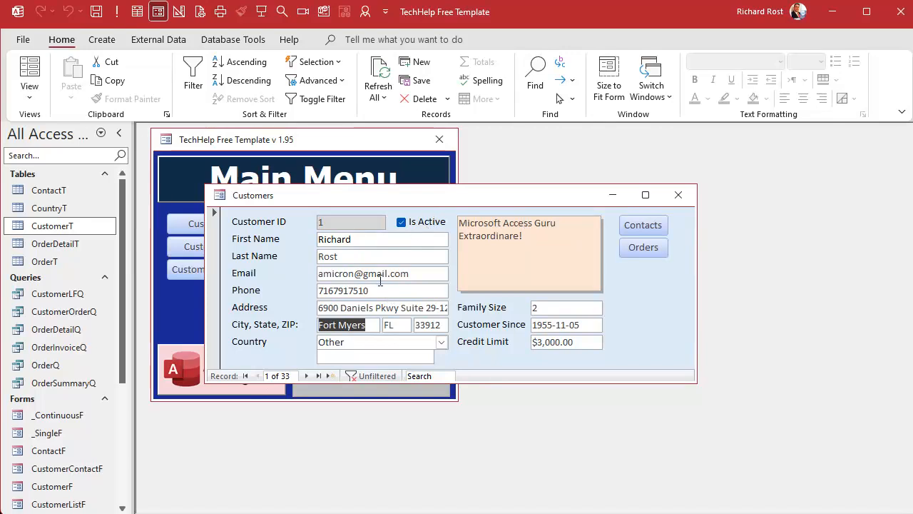
left_click(682, 195)
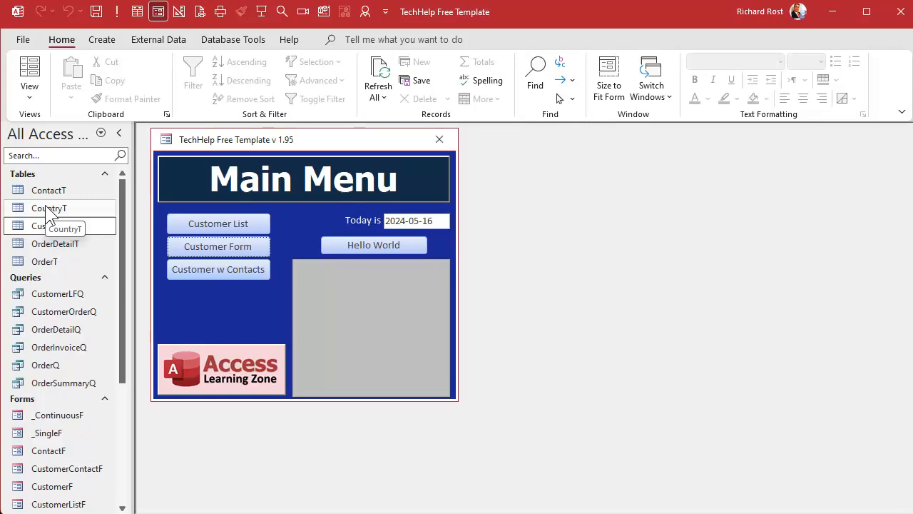
- Open CustomerT maximized at its CountryID column and look up the ID of United States in CountryT, closing CountryT again
double_click(56, 230)
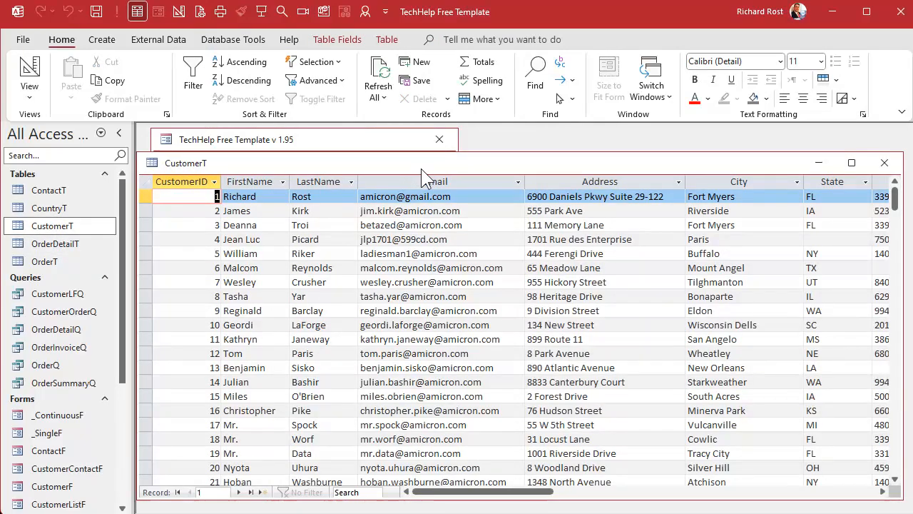
double_click(421, 164)
left_click_drag(537, 500, 630, 466)
left_click(507, 141)
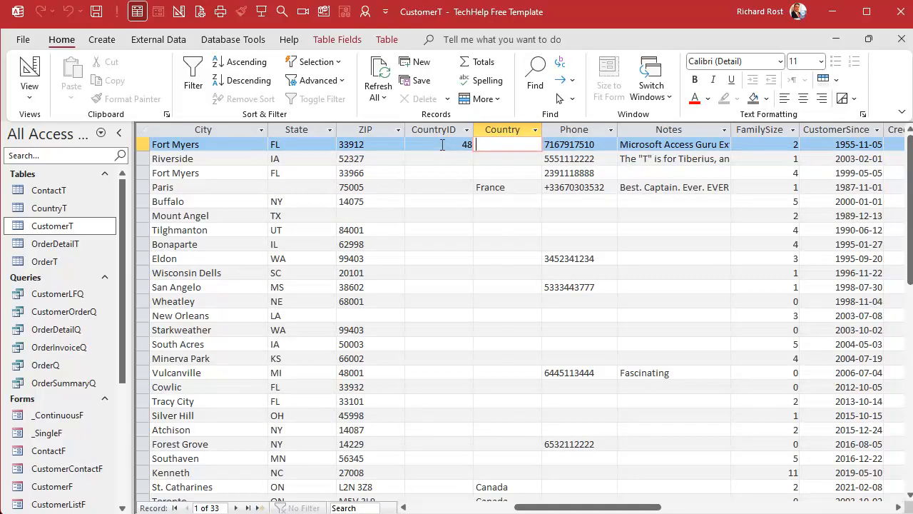
double_click(36, 203)
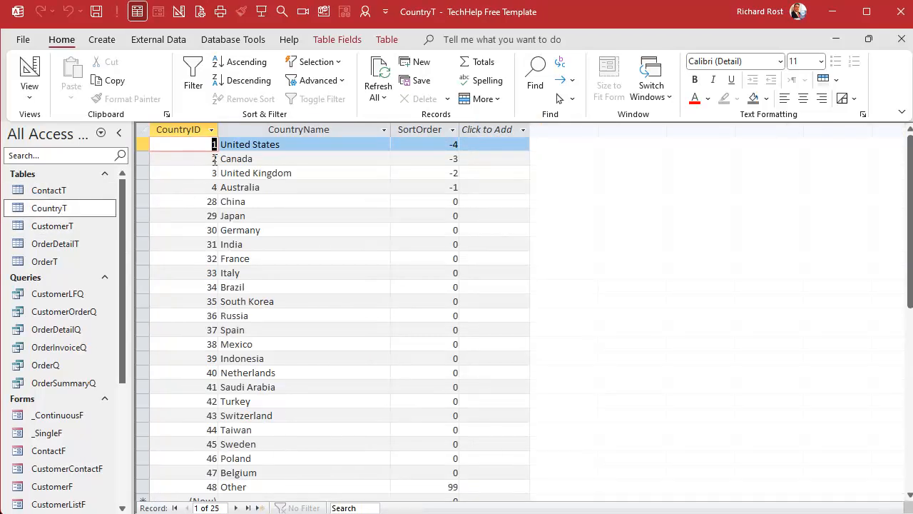
left_click(902, 39)
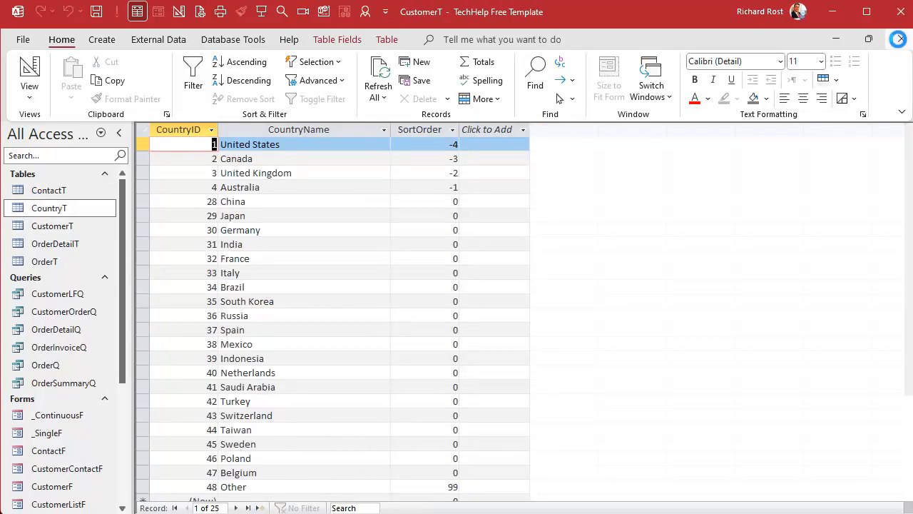
- In CustomerT, set CountryID to 1 for every customer from the first record through Kenneth, skipping the Paris customer
double_click(464, 145)
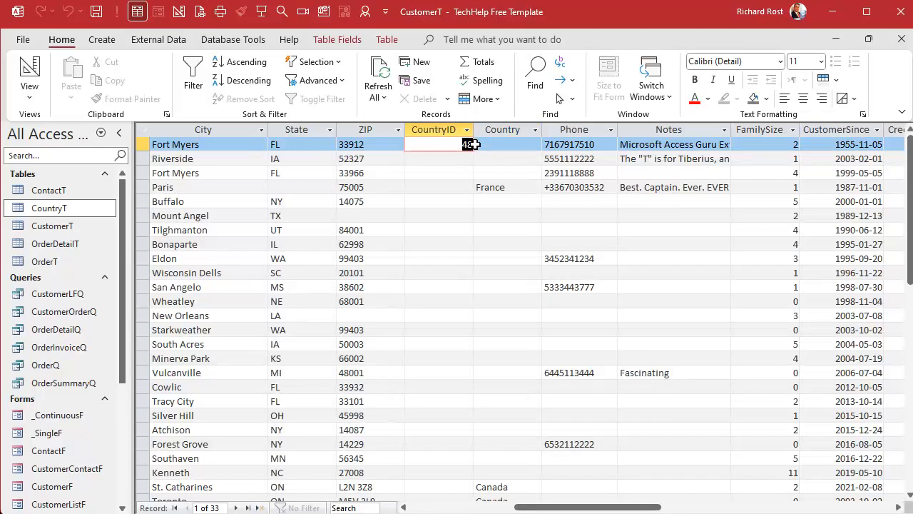
type("1")
key("Down")
type("1")
key("Down")
type("1")
key("Down")
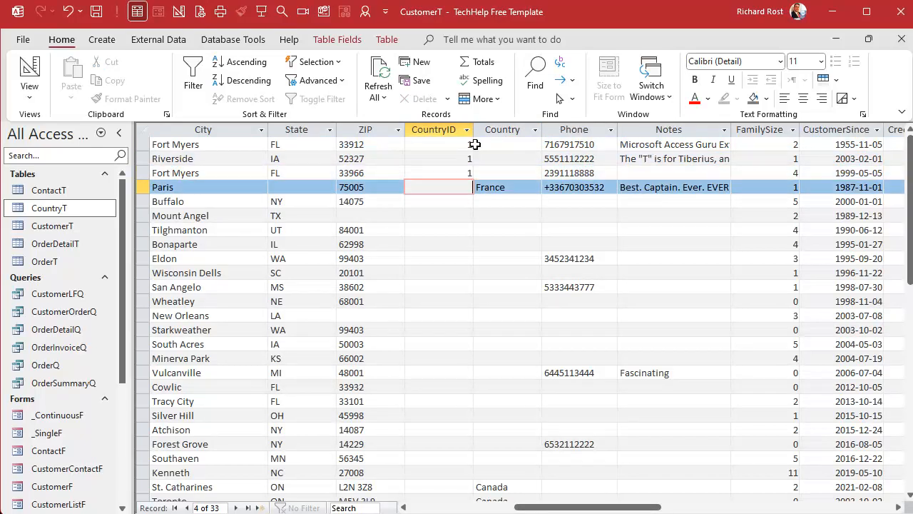
key("Down")
type("1")
key("Down")
key("1")
key("Down")
key("1")
key("Down")
key("1")
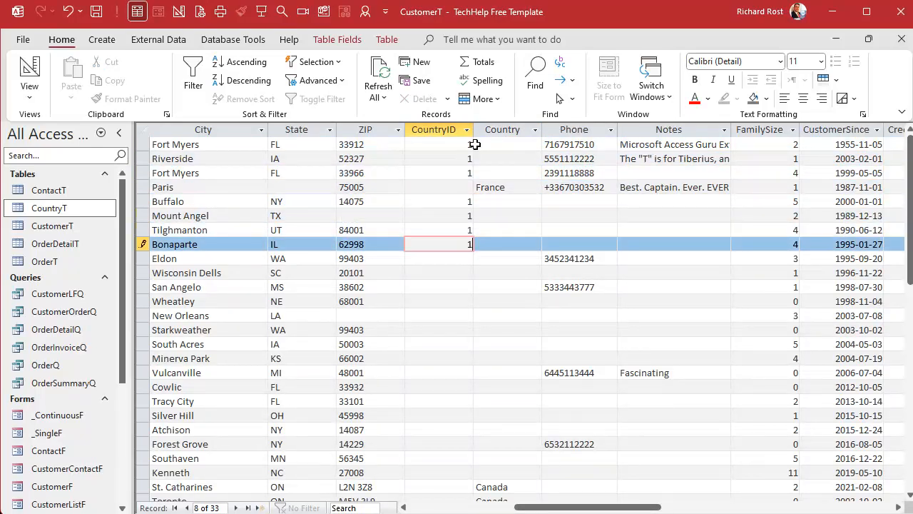
key("Down")
key("1")
key("Down")
key("1")
key("Down")
key("1")
key("Down")
key("1")
key("Down")
key("1")
key("Down")
key("1")
key("Down")
key("1")
key("Down")
key("1")
key("Down")
key("1")
key("Down")
key("1")
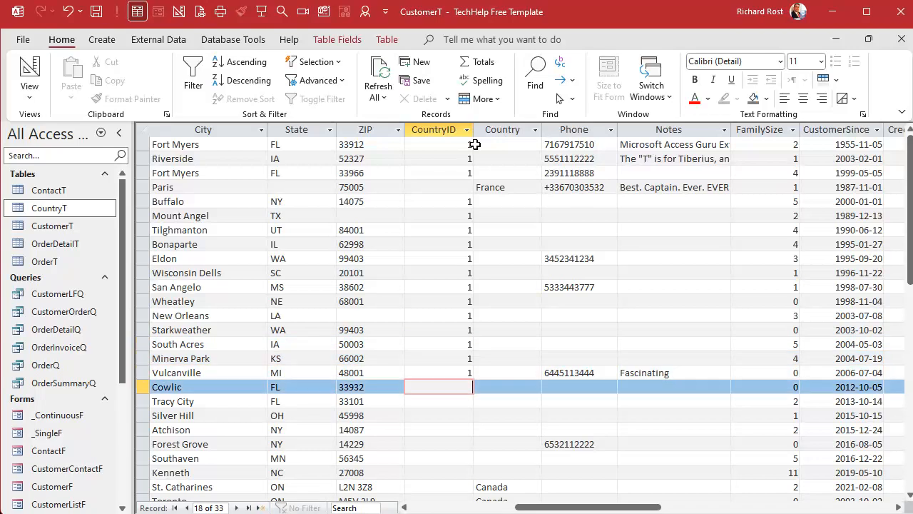
key("Down")
key("1")
key("Down")
key("1")
key("Down")
key("1")
key("Down")
key("1")
key("Down")
key("1")
key("Down")
key("1")
key("Down")
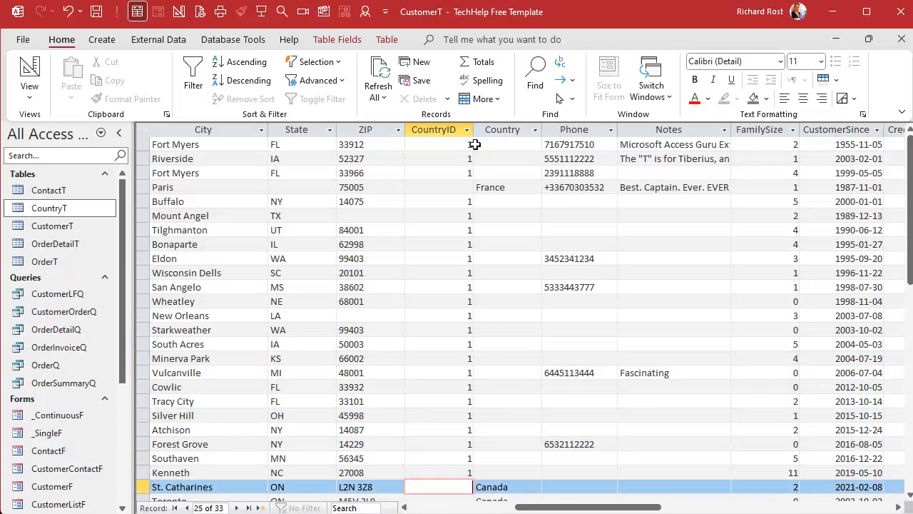
- Look up Canada's ID in CountryT, set CountryID to 2 for the three Canadian customers, and clear their Country text
scroll(485, 154, "down", 5)
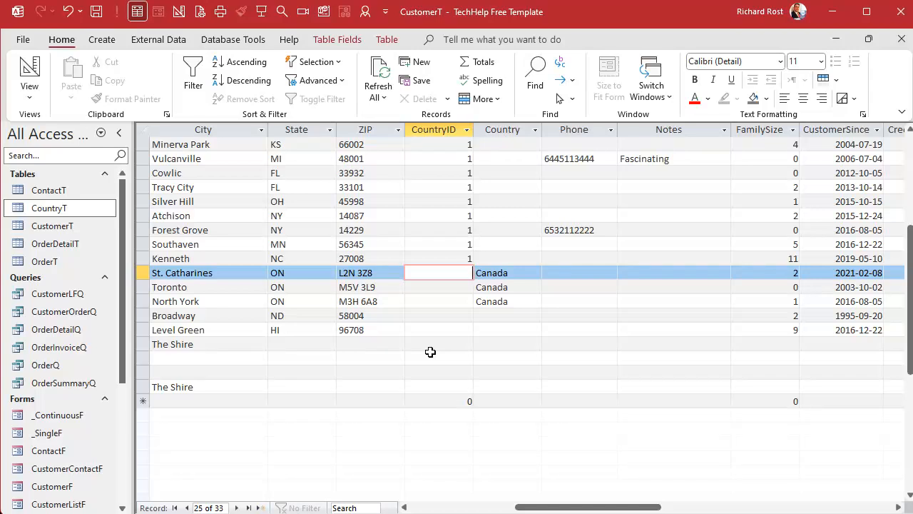
double_click(48, 208)
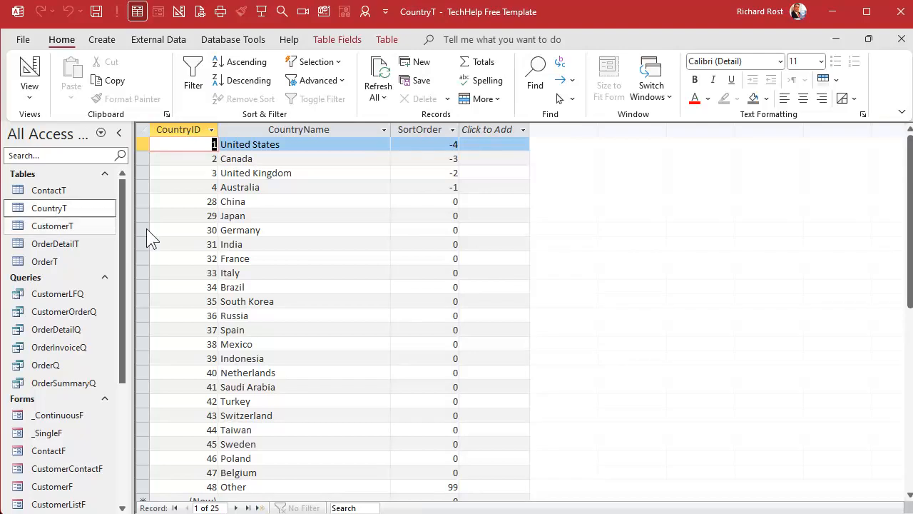
left_click(902, 39)
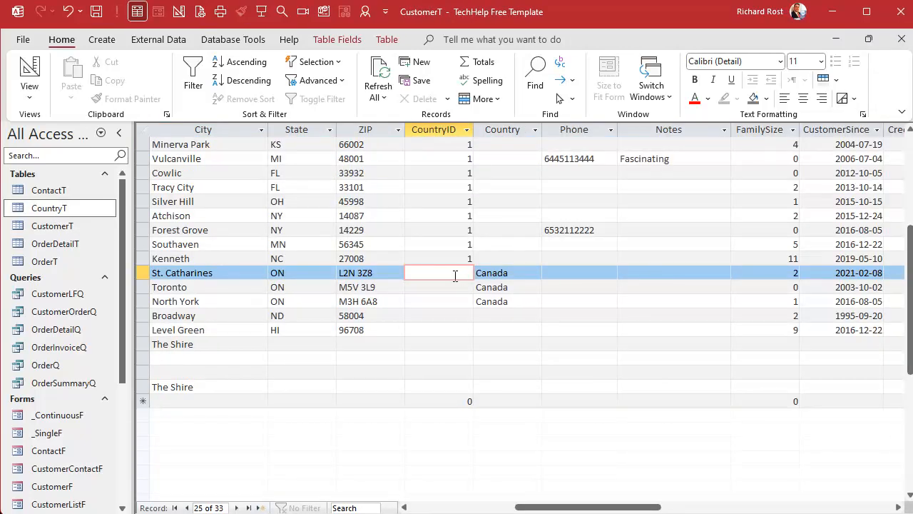
type("2")
key("Down")
type("2")
key("Down")
type("2")
key("Tab")
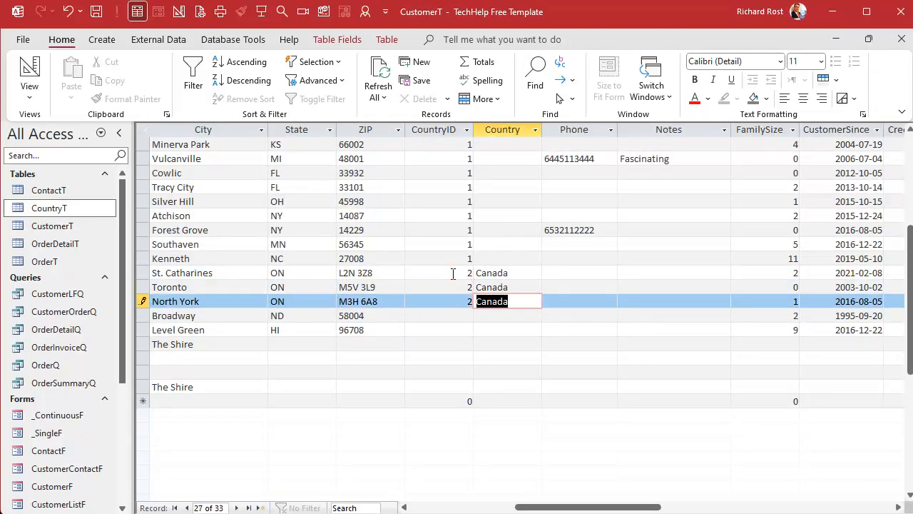
key("Down")
key("Down")
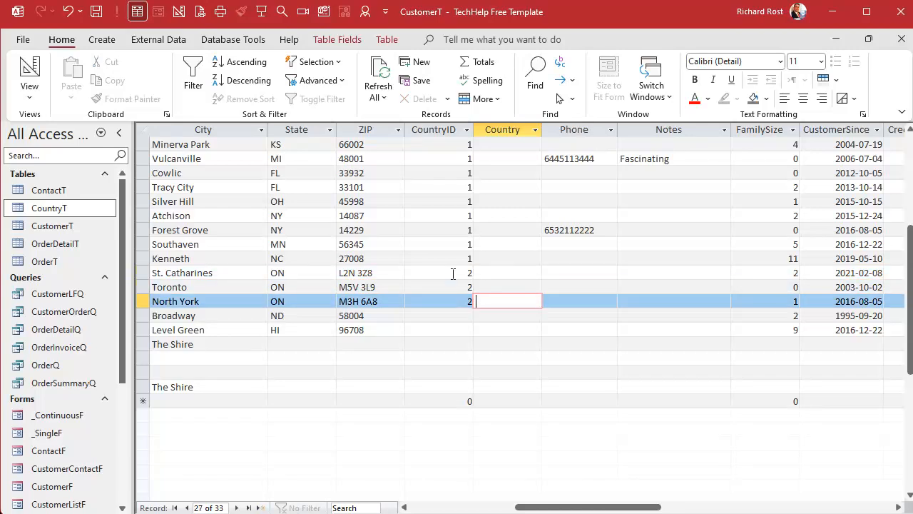
- Set CountryID to 1 for the remaining six customers, from Broadway through the last The Shire record
key("Down")
key("Left")
key("Down")
key("Down")
key("Down")
key("Down")
key("Down")
key("Down")
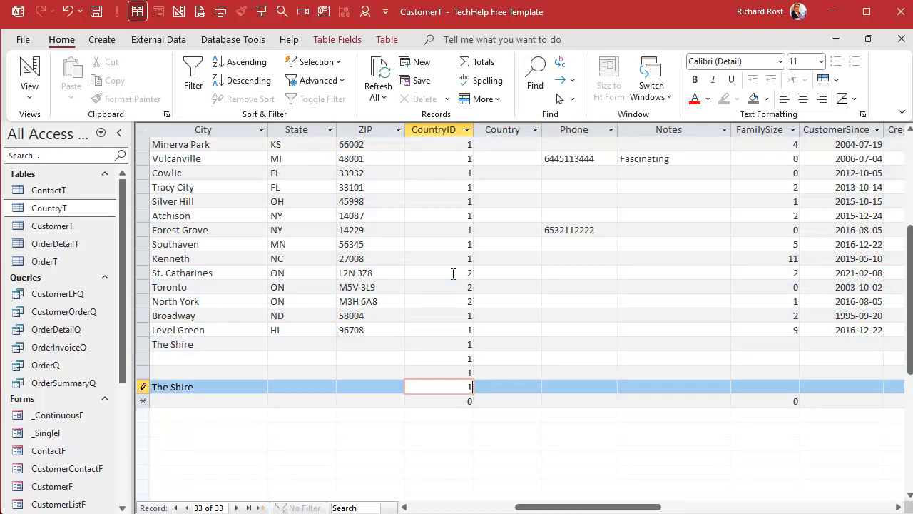
- Look up France's ID in CountryT, set the Paris customer's CountryID to 32, and delete its Country text
scroll(462, 273, "up", 5)
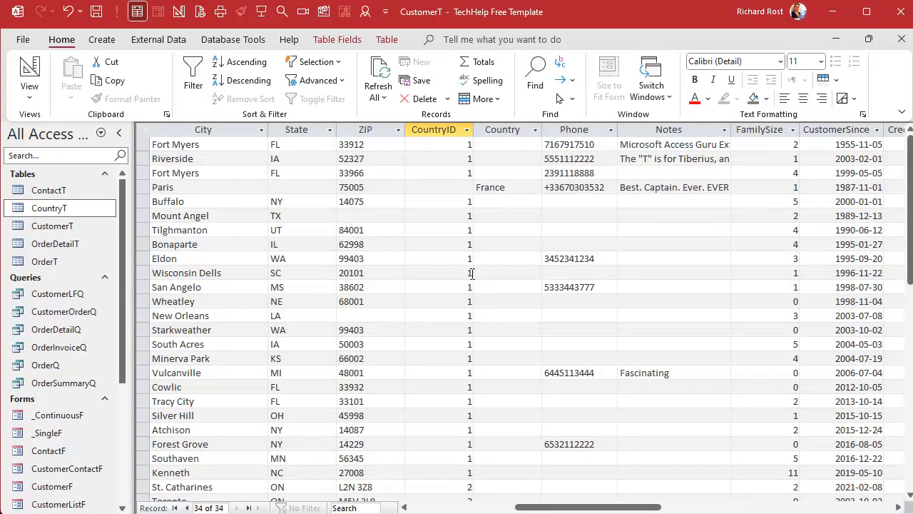
left_click(509, 187)
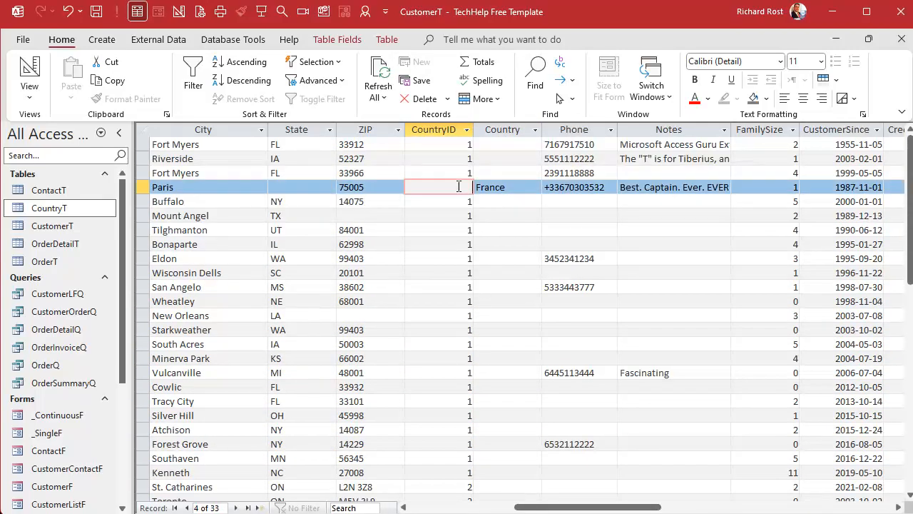
double_click(50, 210)
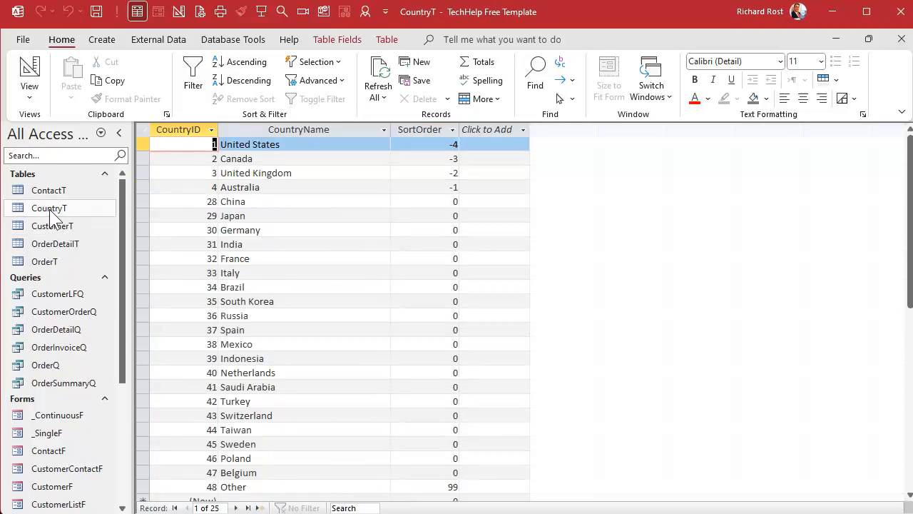
left_click(148, 259)
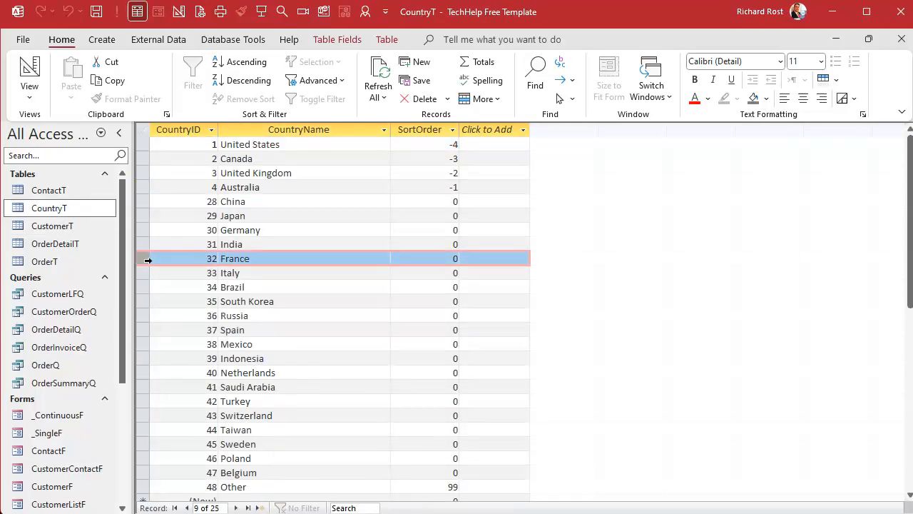
left_click(902, 40)
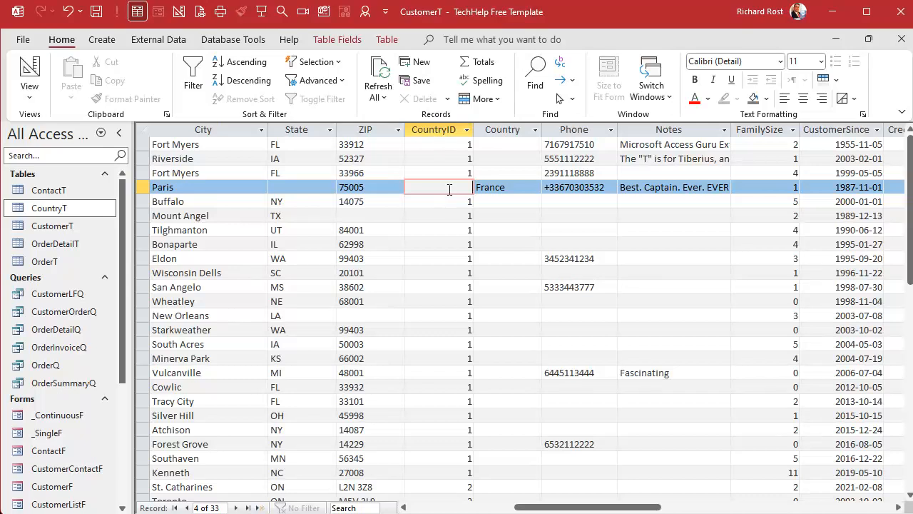
key("Tab")
key("Delete")
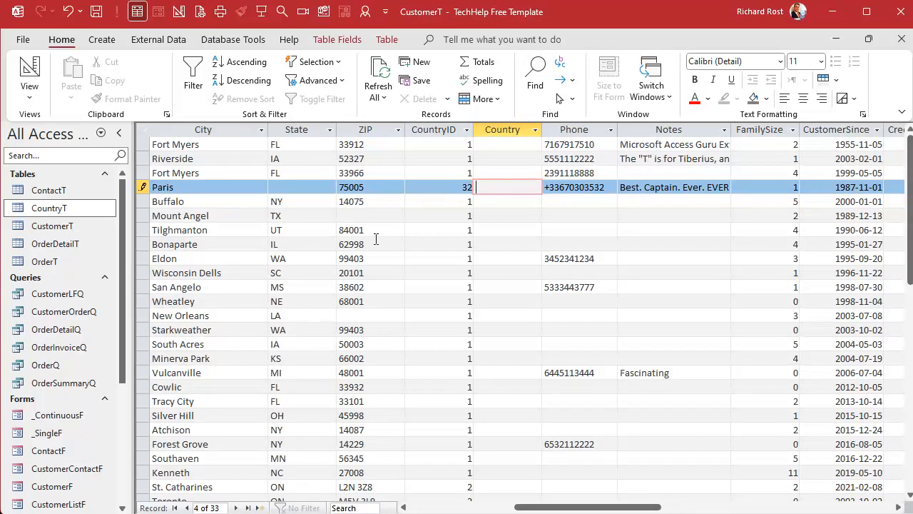
- Check CountryID on the new-record row of CustomerT, restore the table window to normal size, and switch the table to Design View
scroll(396, 307, "down", 6)
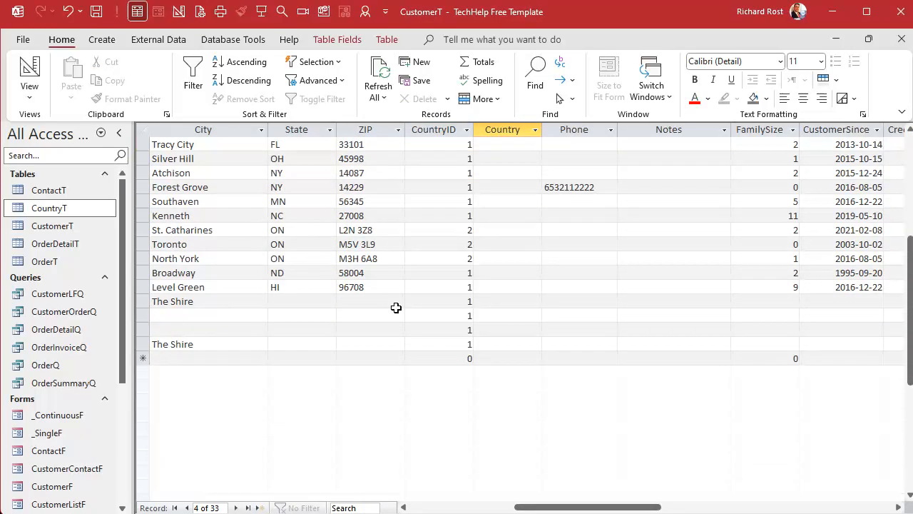
left_click(455, 359)
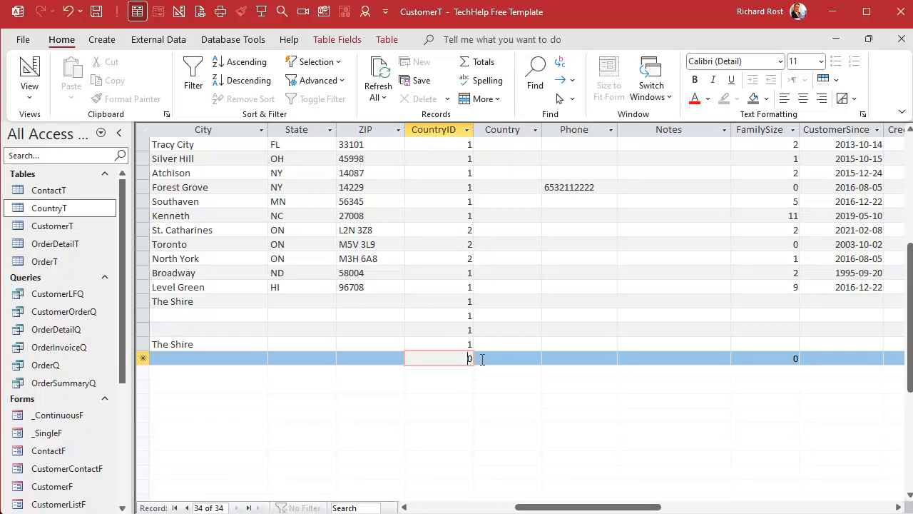
left_click(868, 40)
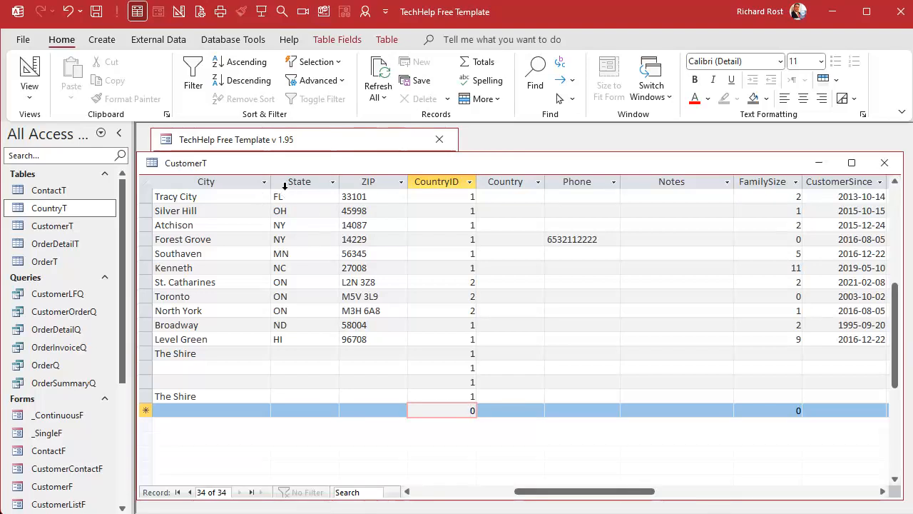
left_click_drag(291, 167, 295, 154)
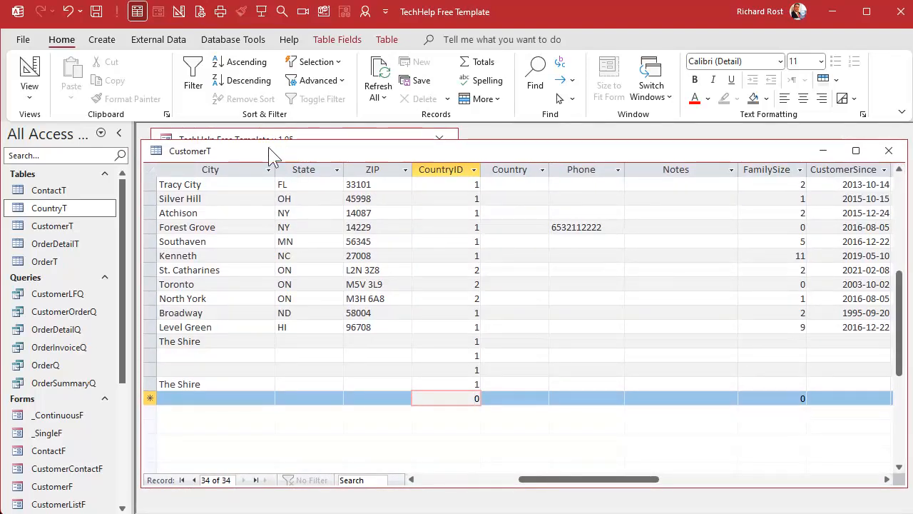
right_click(268, 147)
left_click(289, 222)
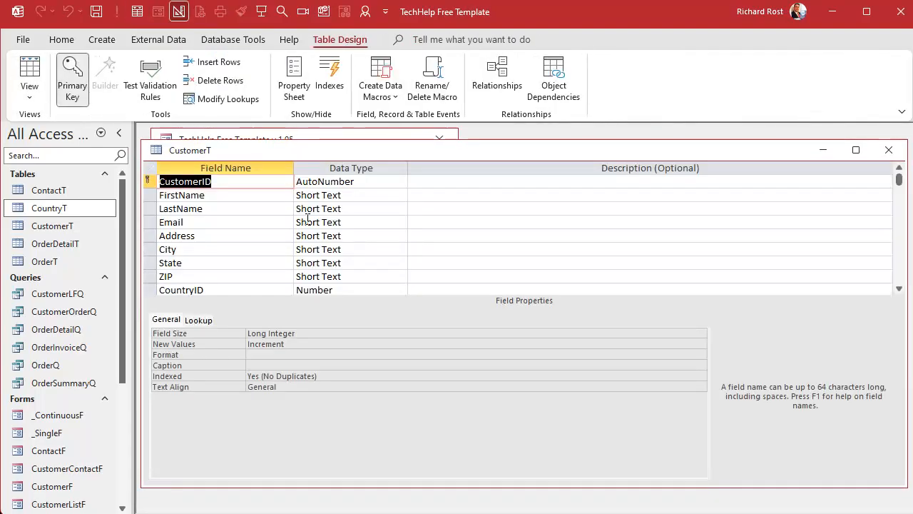
- Set the Default Value of the CountryID field to 1 and close CustomerT
scroll(251, 222, "down", 2)
scroll(251, 222, "up", 1)
left_click(246, 209)
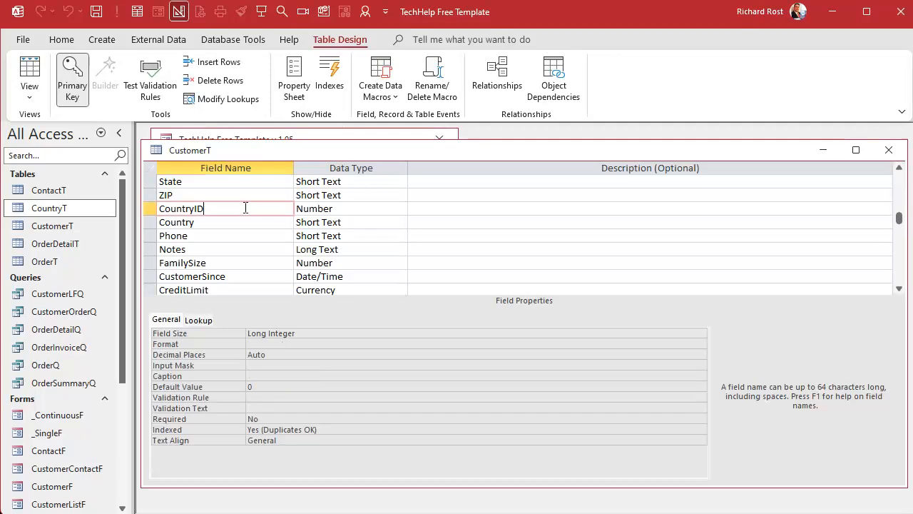
left_click(215, 386)
type("1")
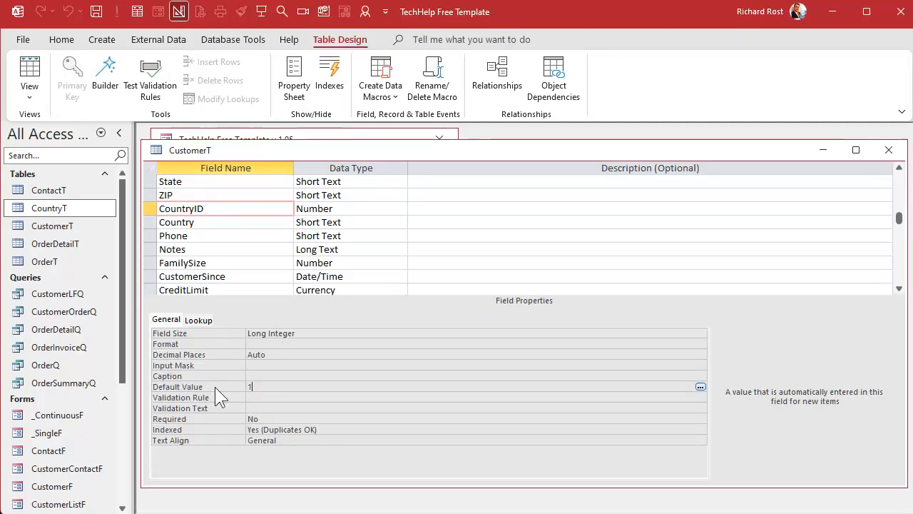
left_click(266, 397)
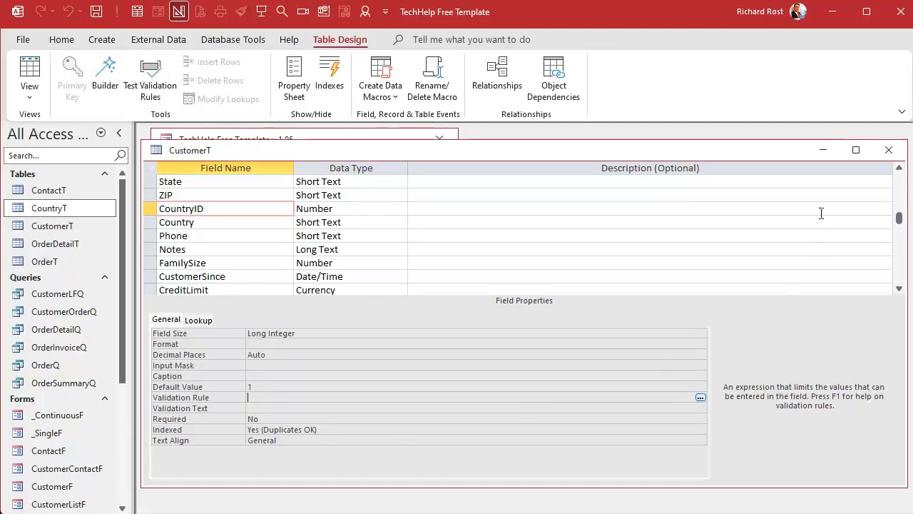
left_click(888, 150)
- Reopen the customer form from the Main Menu, check the default country on a new record, and return to the first record
left_click(236, 249)
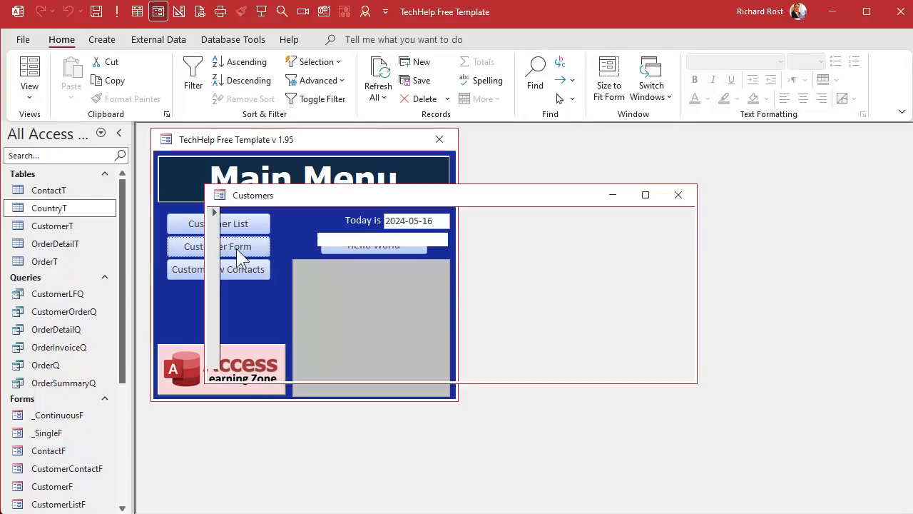
left_click(332, 374)
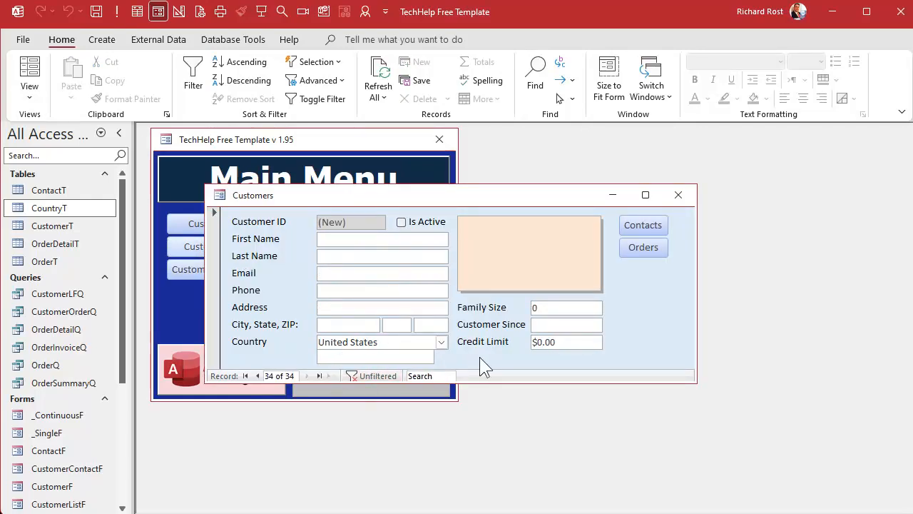
left_click(247, 375)
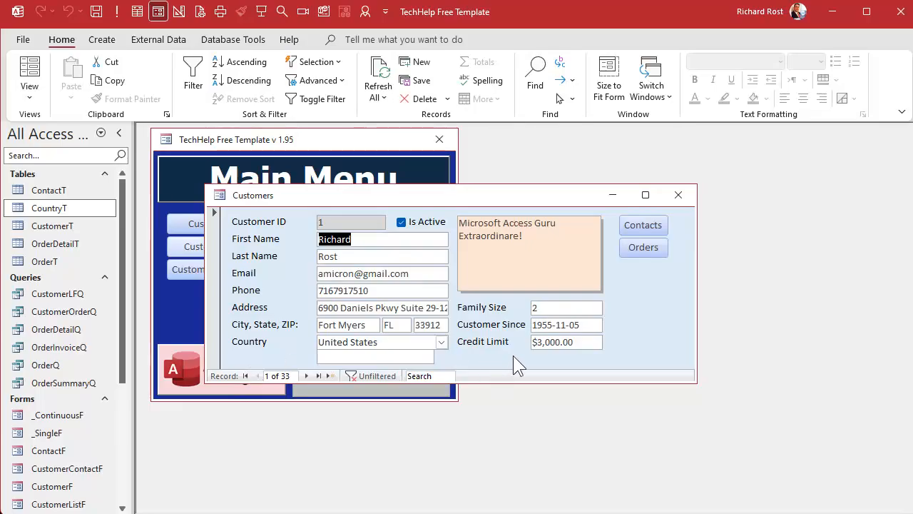